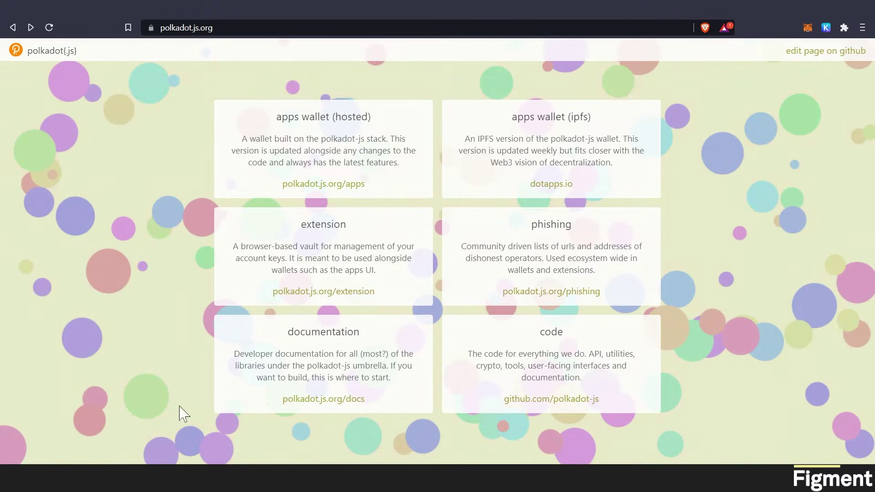
Step: View the Polkadot{.js} extension page, return to polkadot.js.org, and open the extension's accounts popup
click(336, 293)
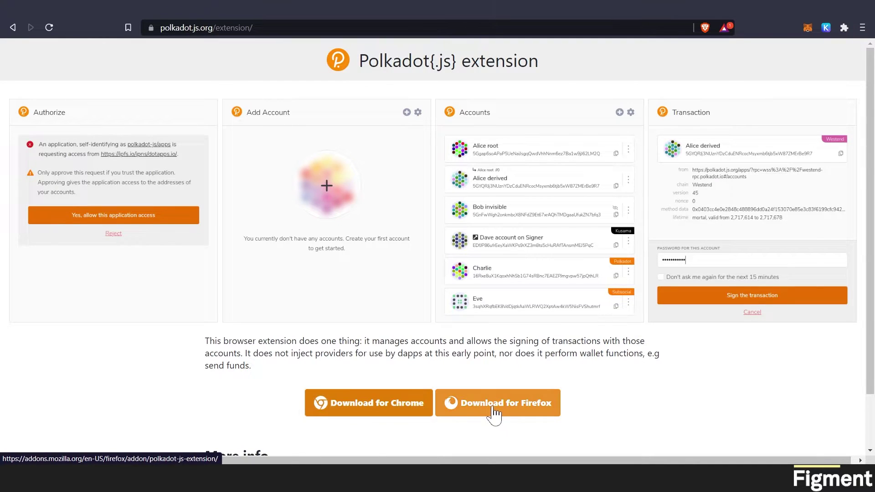
key(alt+Left)
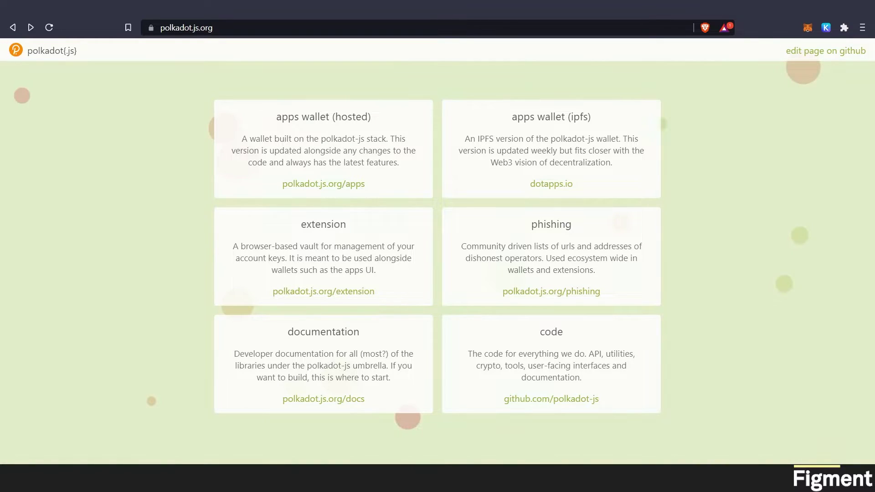
click(843, 27)
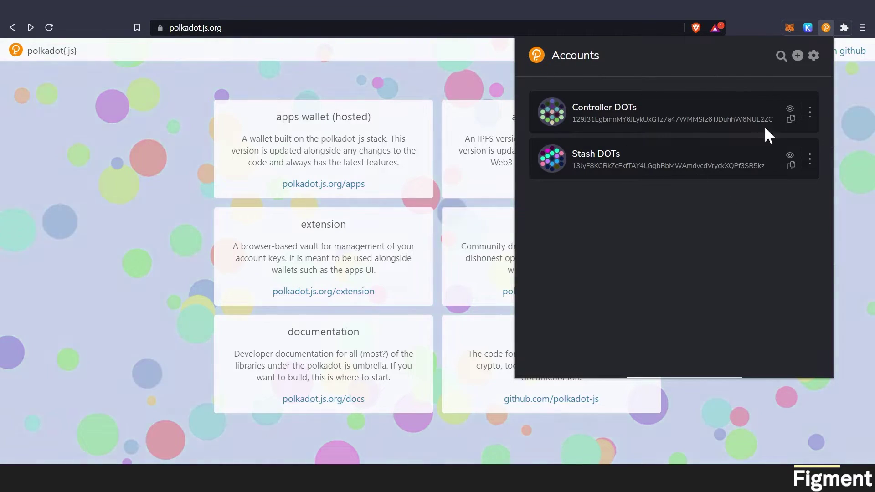
Step: Start a new account from a freshly generated mnemonic seed and confirm the seed is saved
click(798, 56)
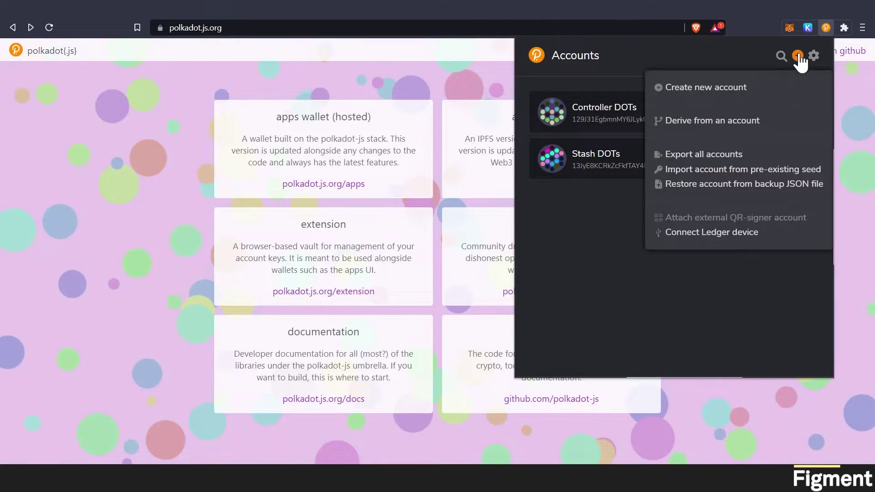
click(719, 89)
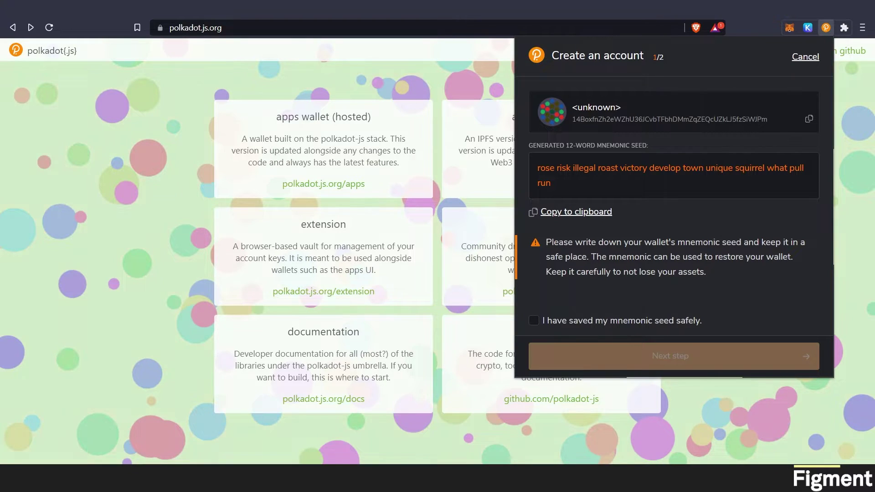
click(670, 175)
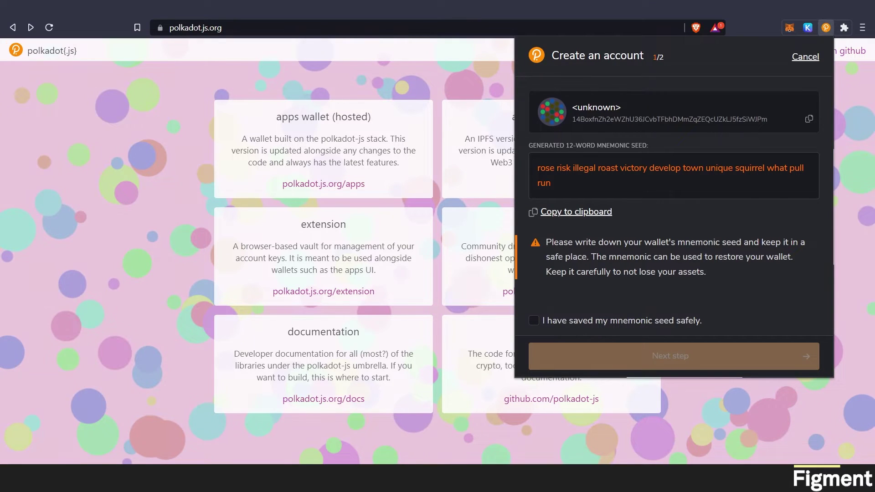
click(535, 321)
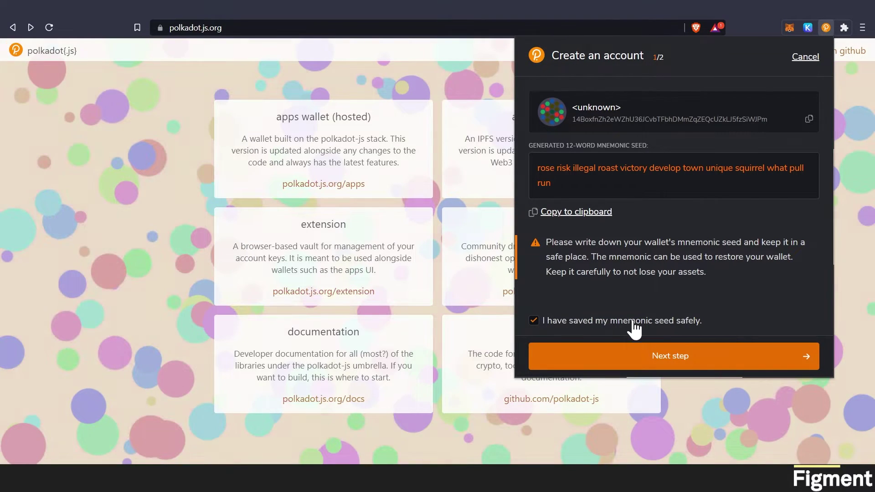
click(678, 360)
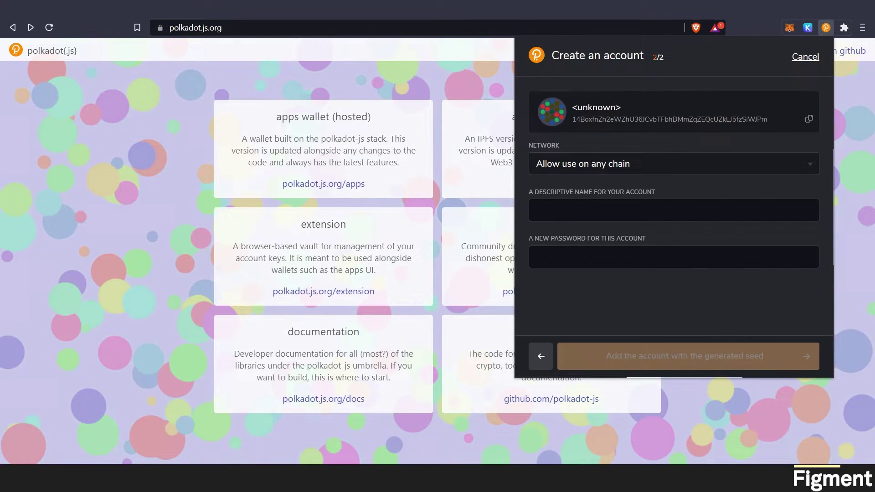
Step: Name the account 'Stash whatever 22', set its password twice, and add it
text(Stas)
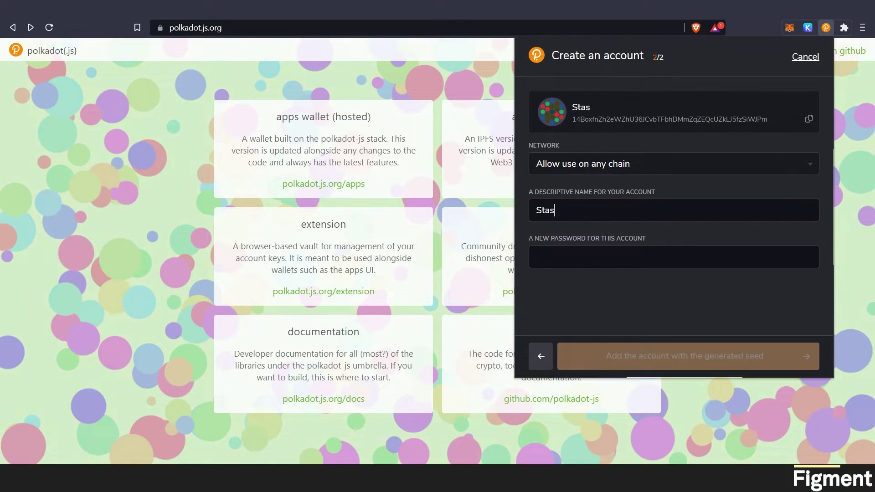
text(h)
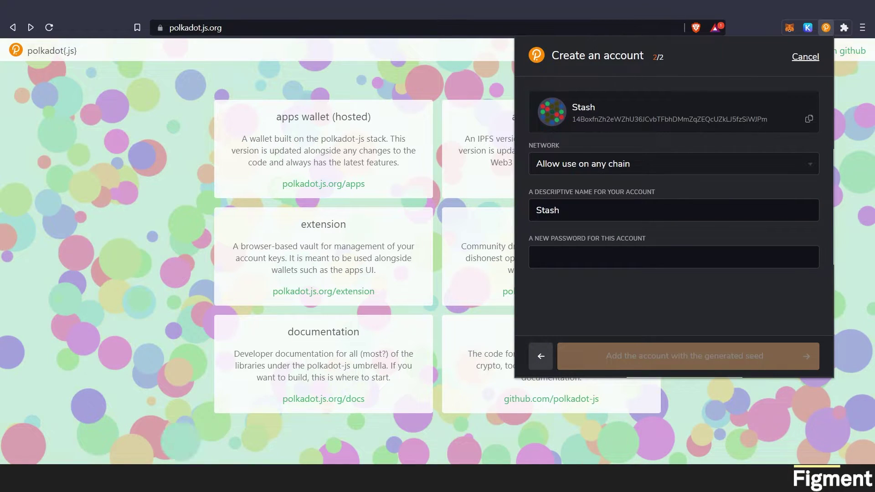
text( whatever)
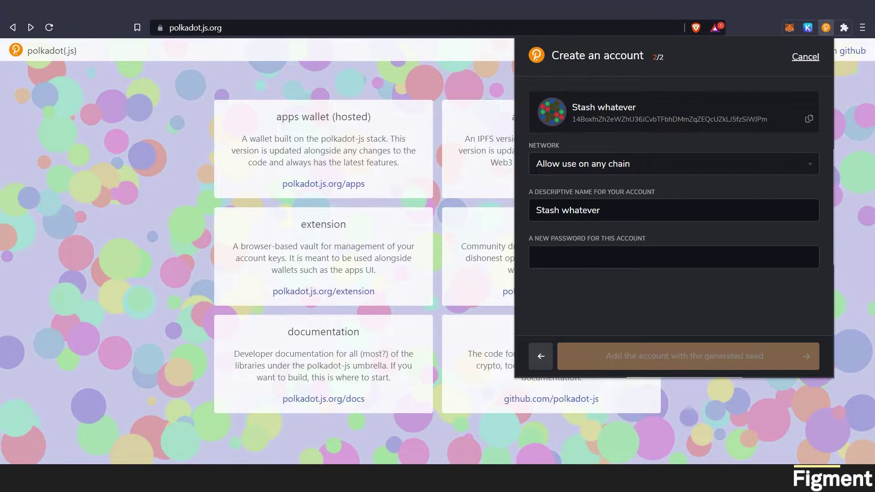
text( 22)
click(537, 257)
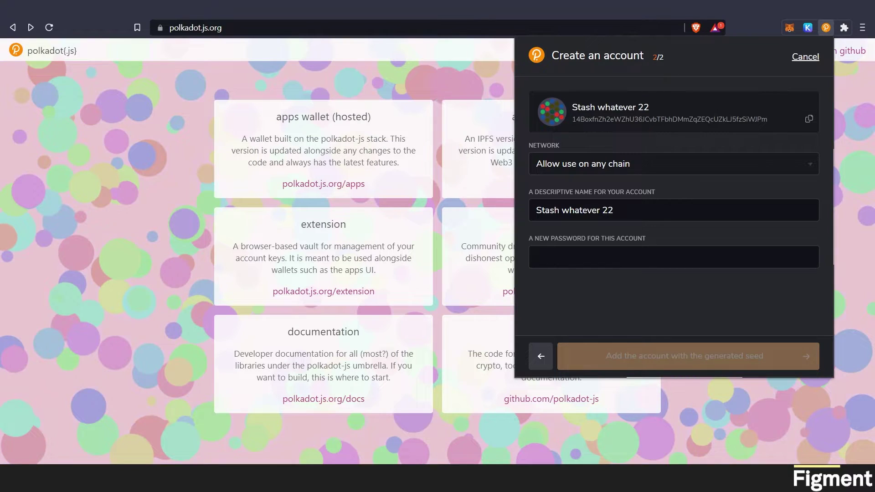
key(ctrl+v)
key(Tab)
key(ctrl+v)
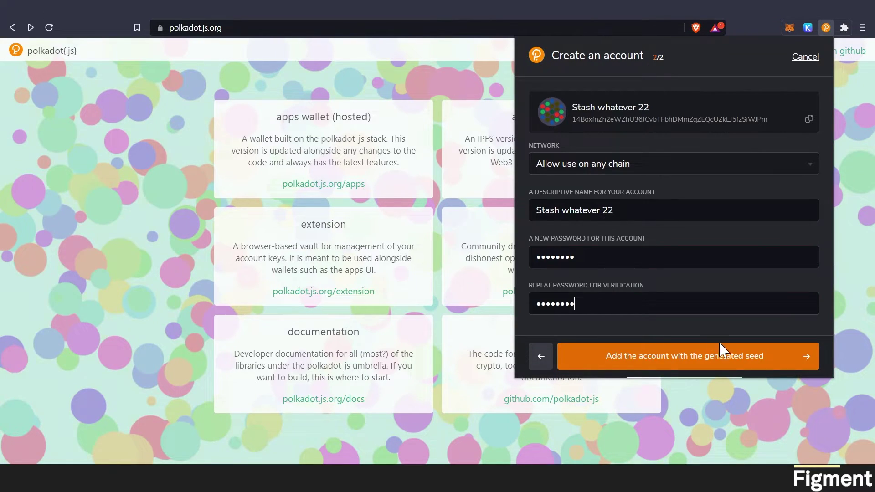
click(706, 360)
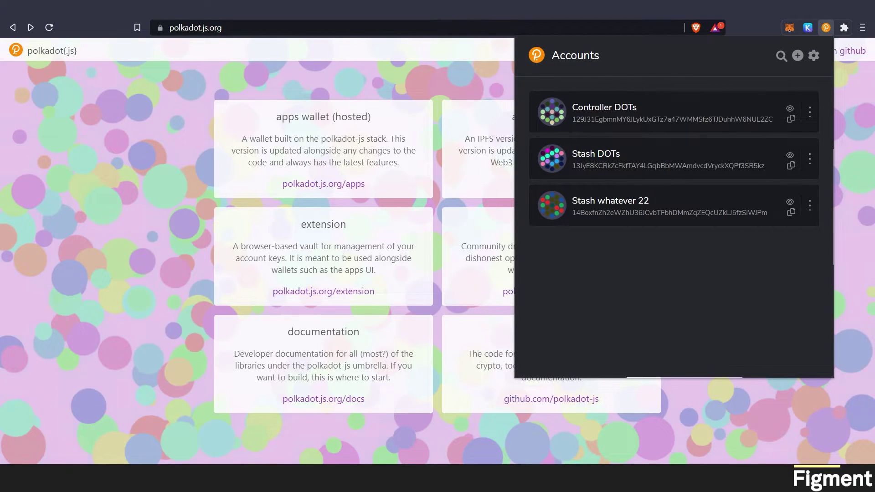
Step: Open and close the Stash whatever 22 options menu, then bring up the add-account menu again
click(810, 206)
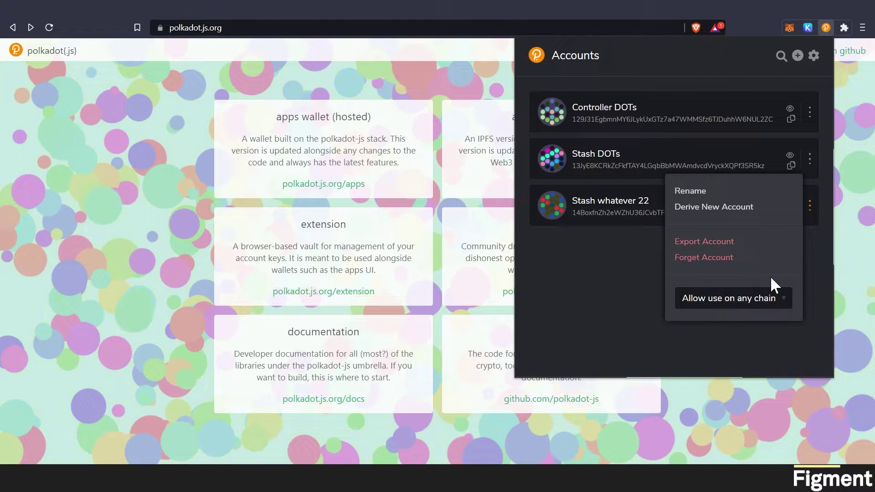
click(600, 267)
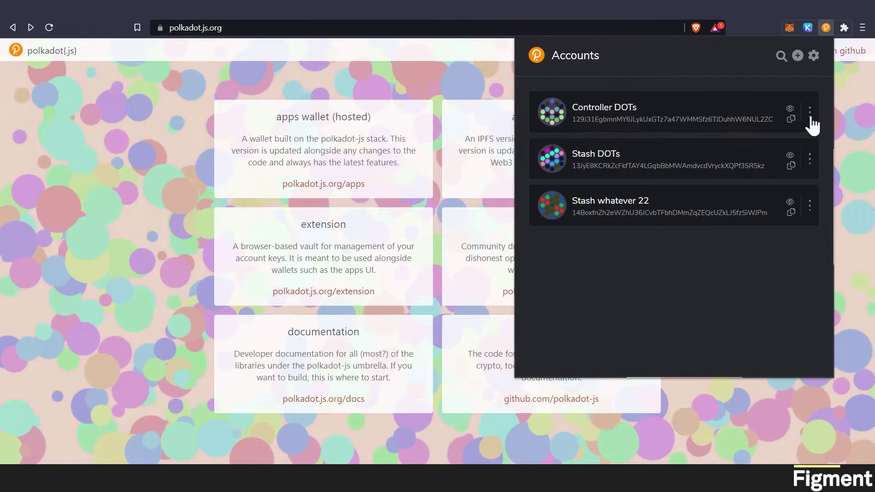
click(797, 55)
Step: Create a password-protected account named 'Controller' from the generated seed
click(708, 87)
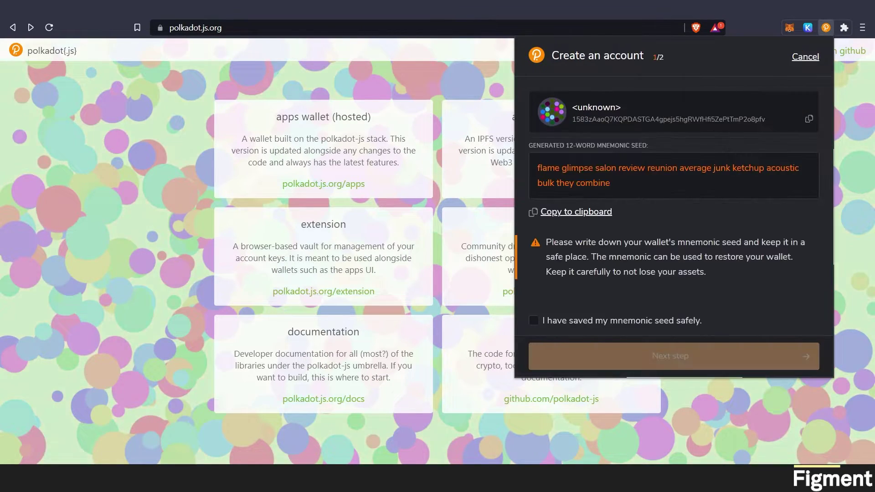
click(562, 319)
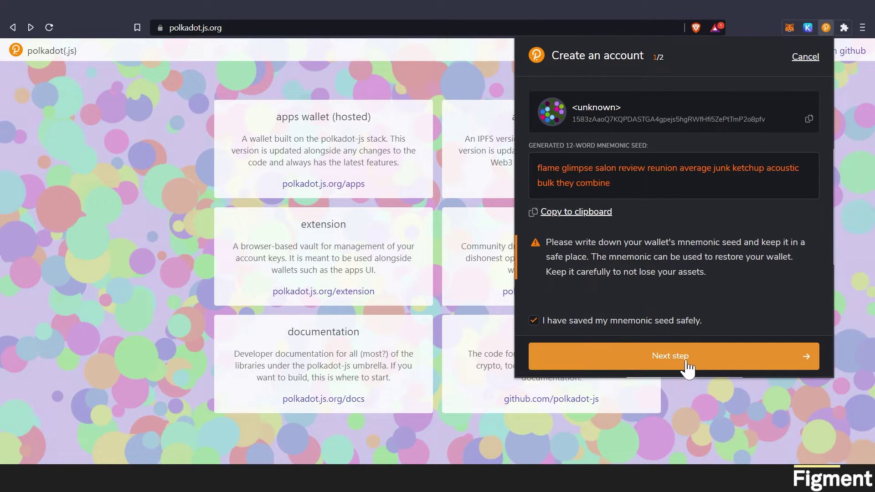
click(686, 362)
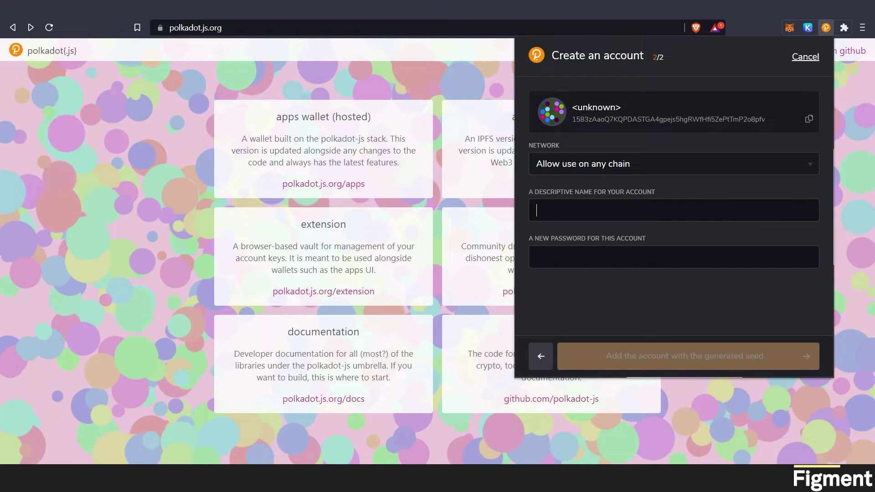
text(Controller)
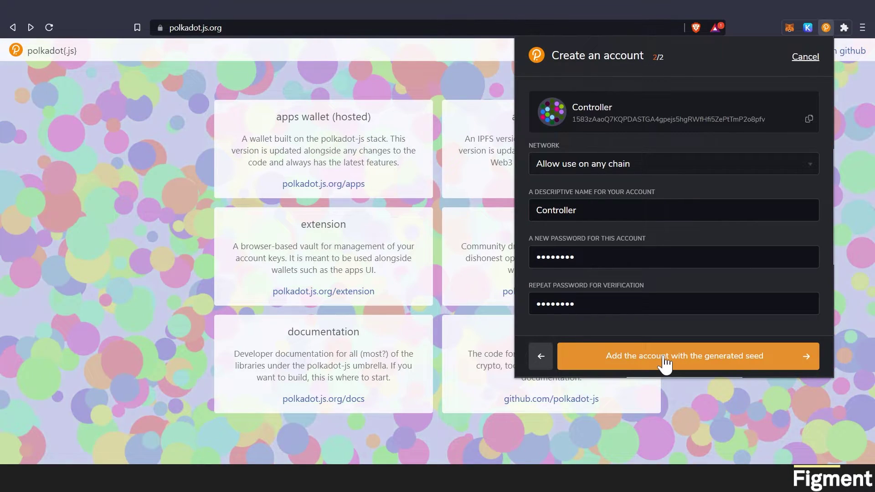
click(663, 361)
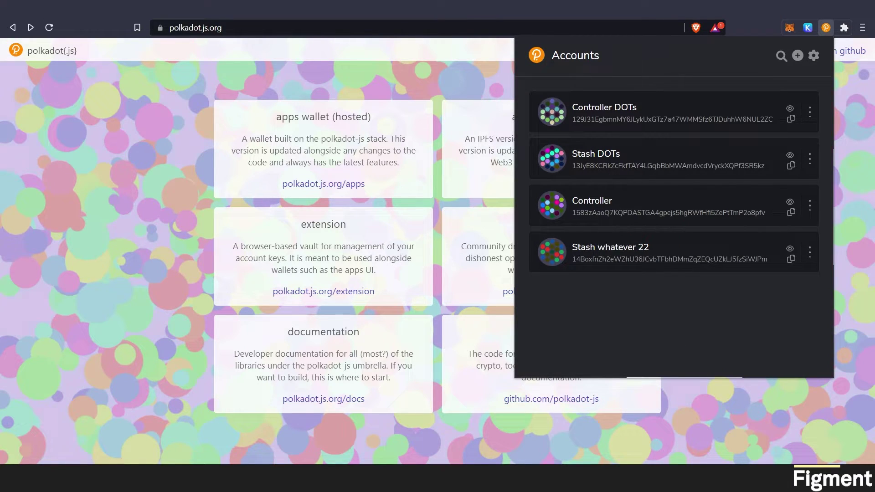
Step: Forget the Stash whatever 22 and Controller accounts, then close the extension popup
click(810, 252)
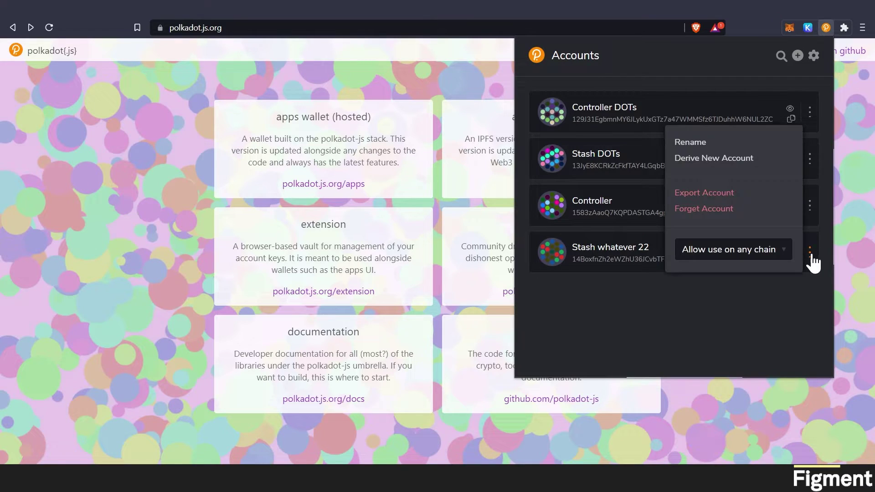
click(709, 209)
click(680, 201)
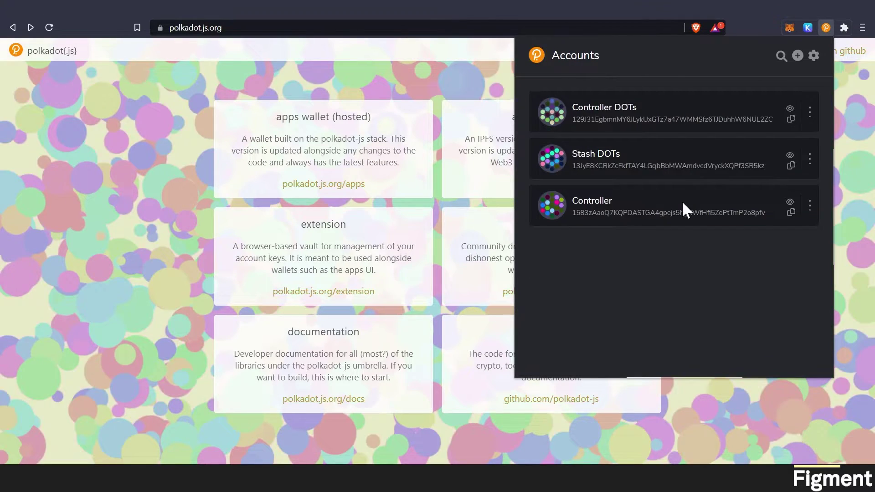
click(809, 205)
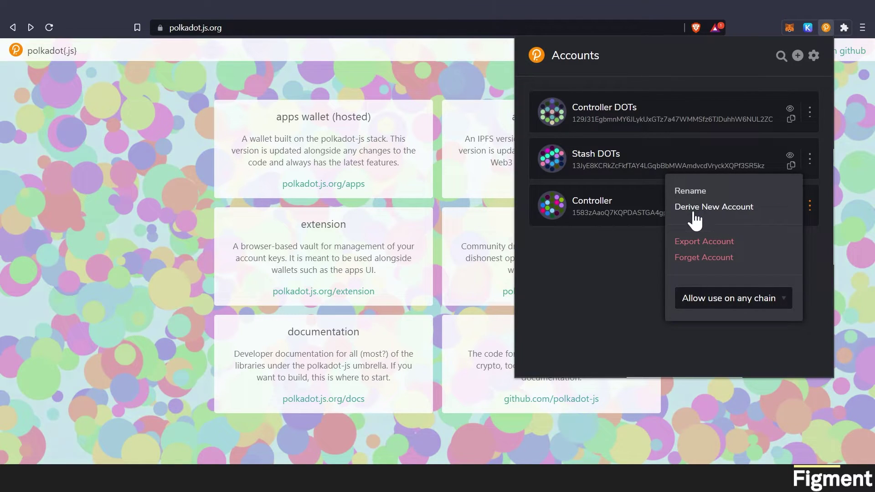
click(718, 258)
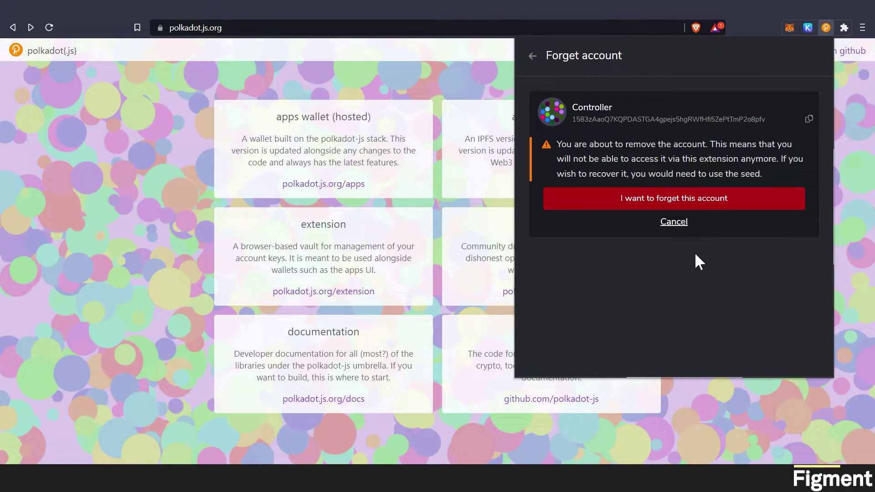
click(681, 199)
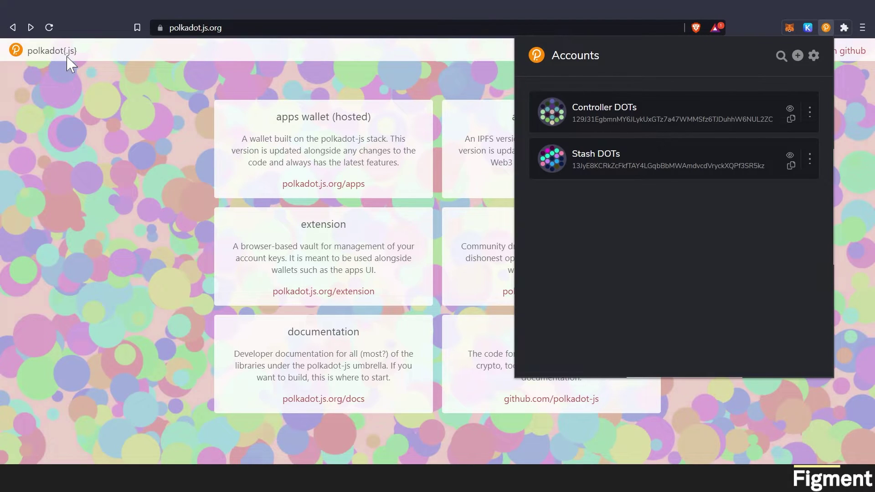
click(185, 126)
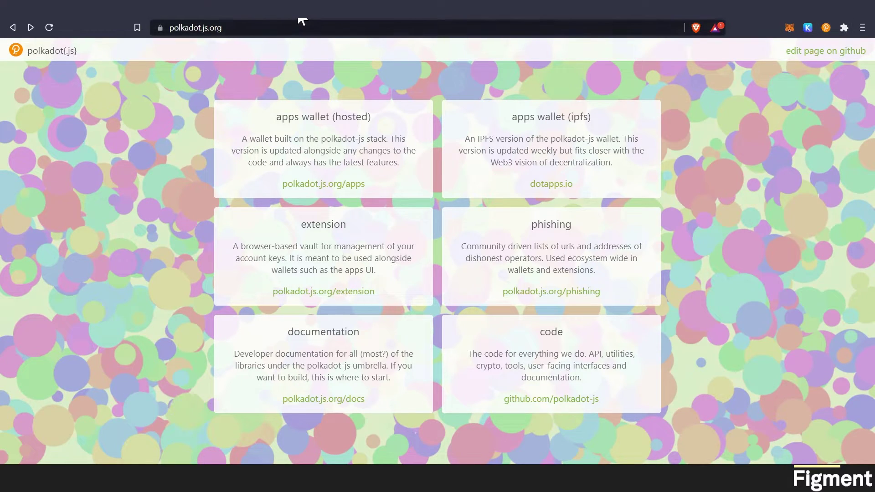
Step: Open the hosted Polkadot.js Apps wallet and go to Accounts > My accounts
click(335, 184)
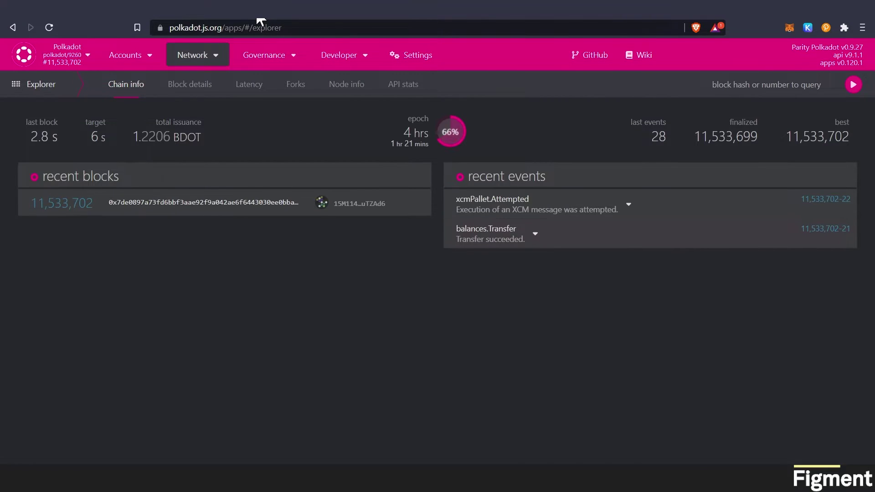
mouse_move(144, 55)
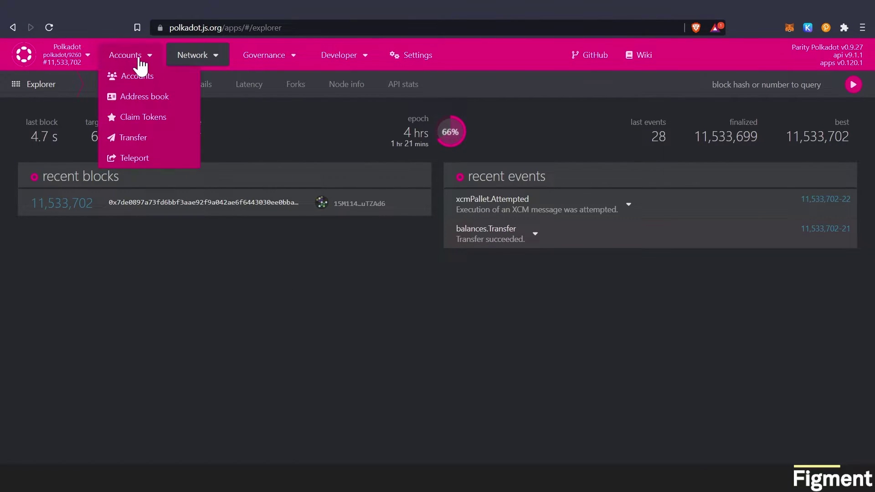
click(134, 87)
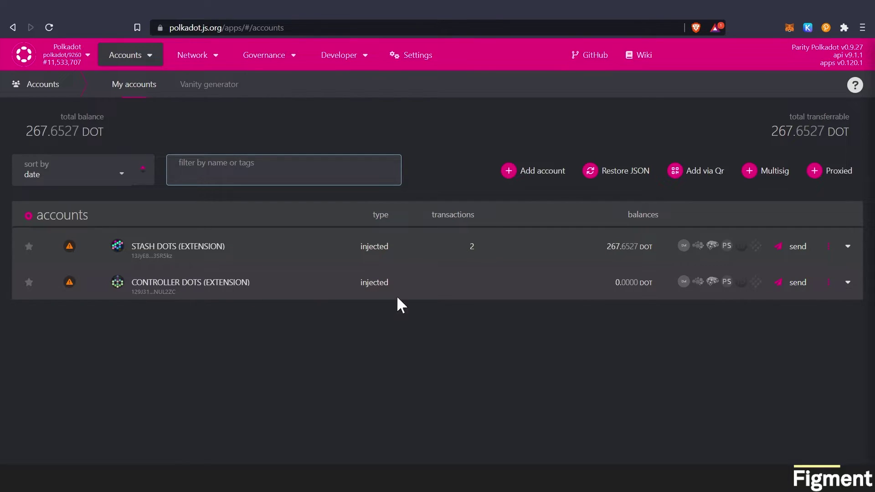
Step: Highlight the Controller DOTs account name and its 0.0000 DOT balance
drag(588, 283, 655, 283)
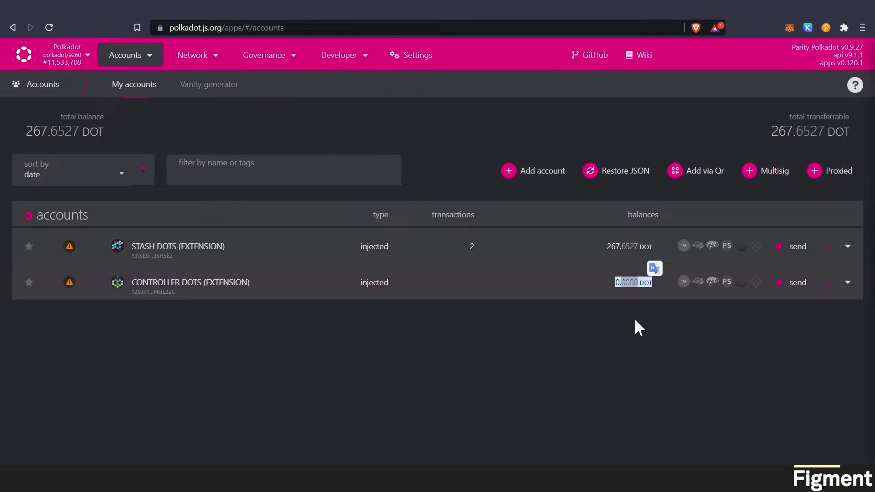
click(614, 331)
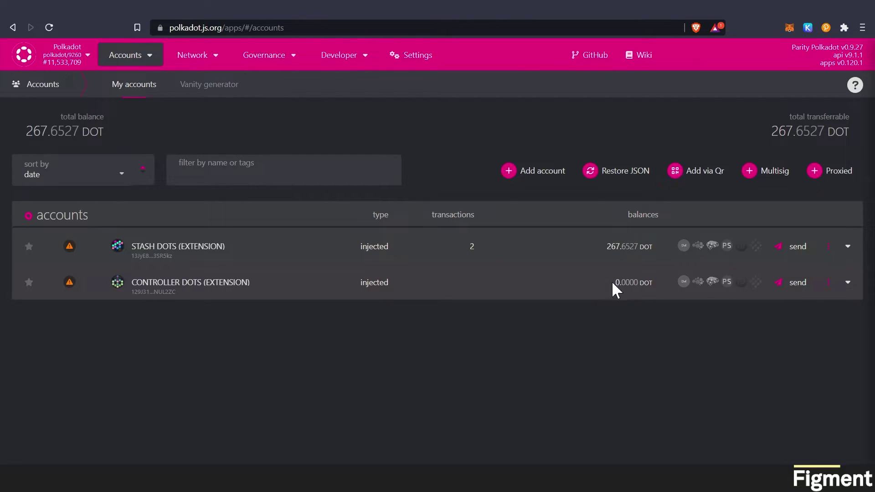
click(623, 309)
drag(127, 279, 237, 280)
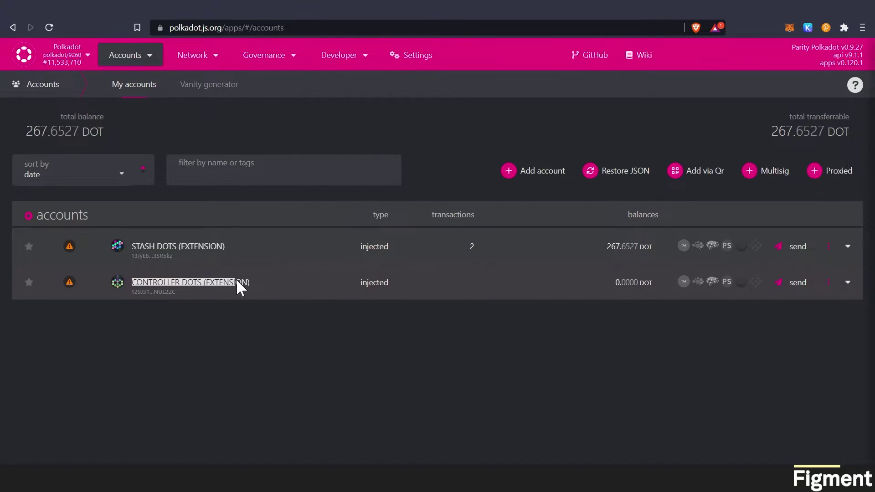
drag(598, 282, 650, 293)
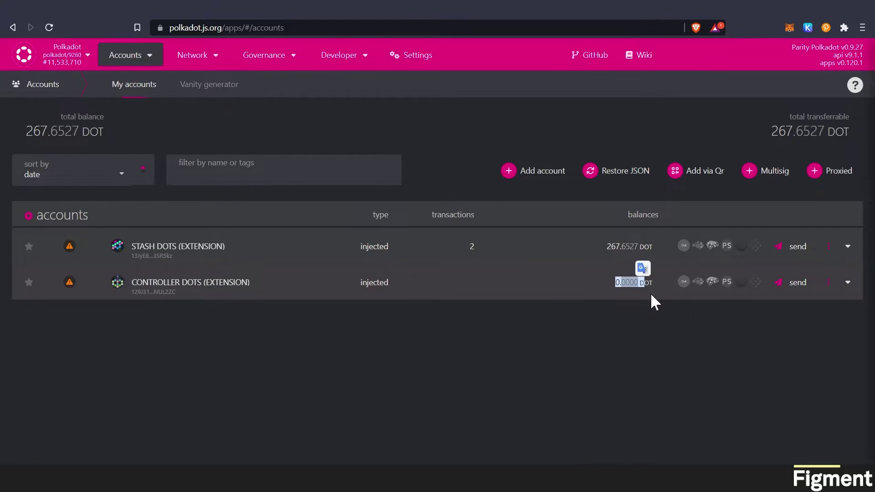
click(637, 318)
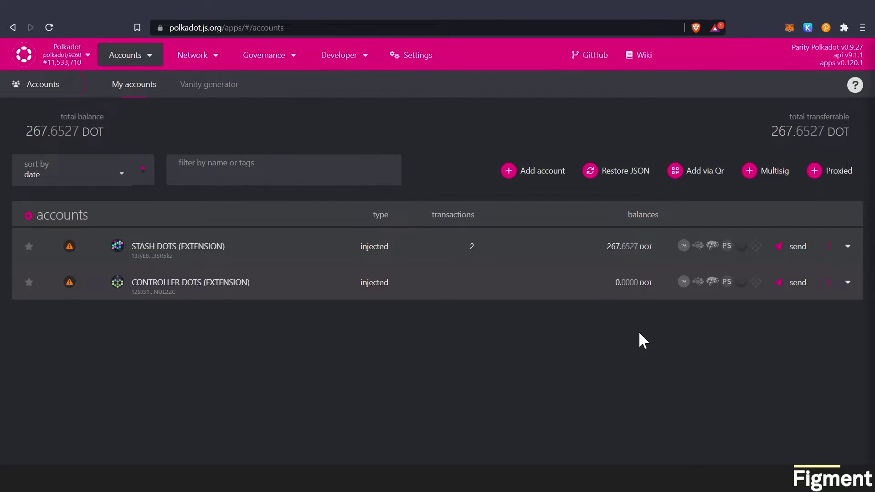
Step: Fill the stash's send form with recipient CONTROLLER DOTS (EXTENSION) and amount 11 DOT
click(784, 255)
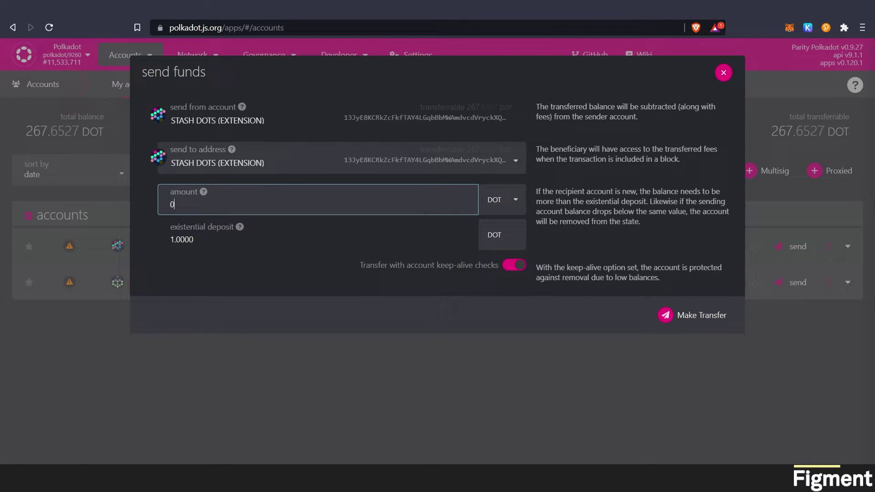
click(515, 164)
click(246, 208)
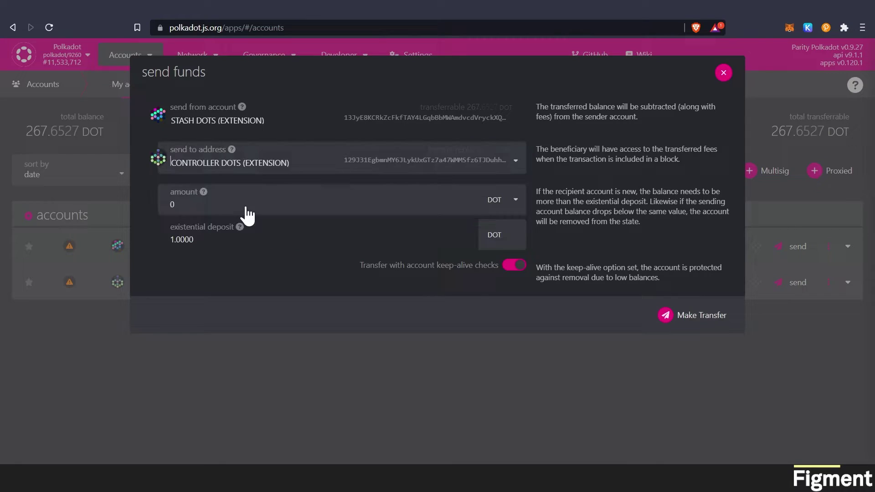
click(235, 192)
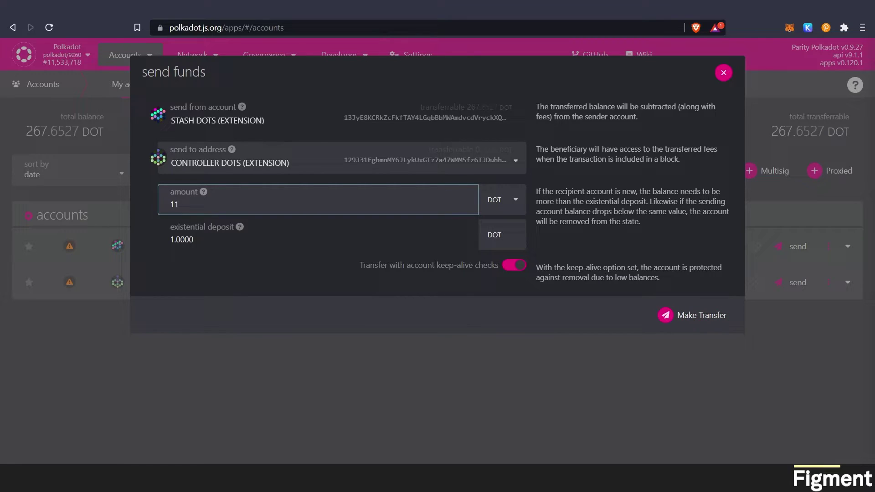
click(171, 120)
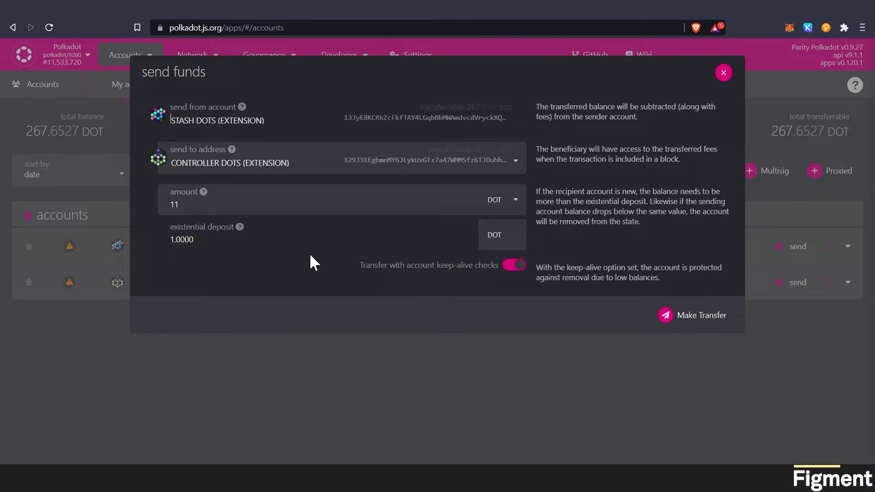
Step: Make the 11 DOT transfer, signing and submitting it with the account password
click(678, 323)
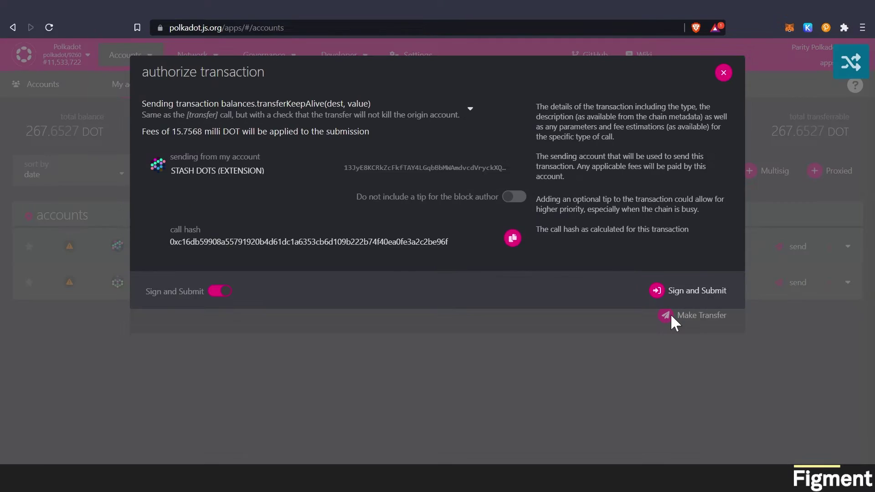
click(684, 293)
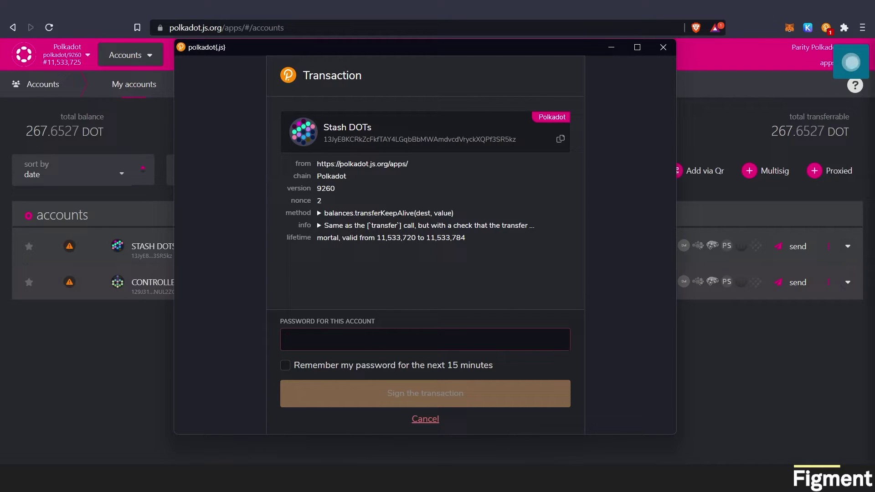
text(•••••••••)
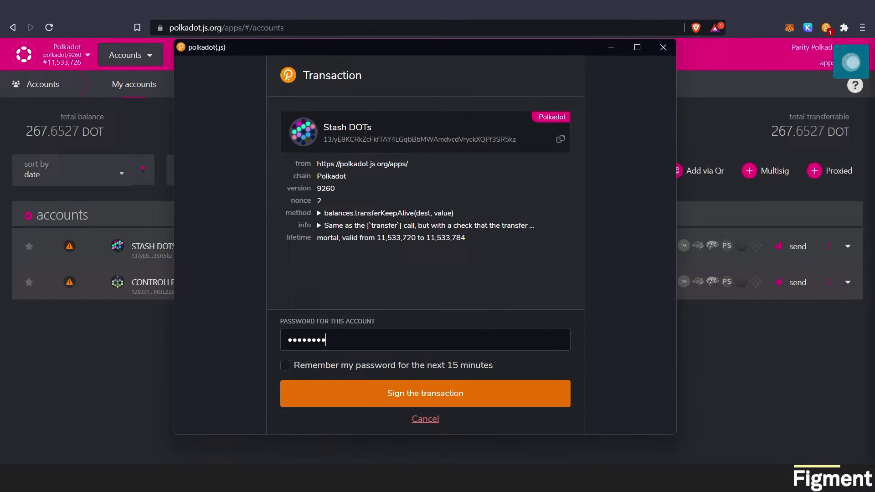
key(Return)
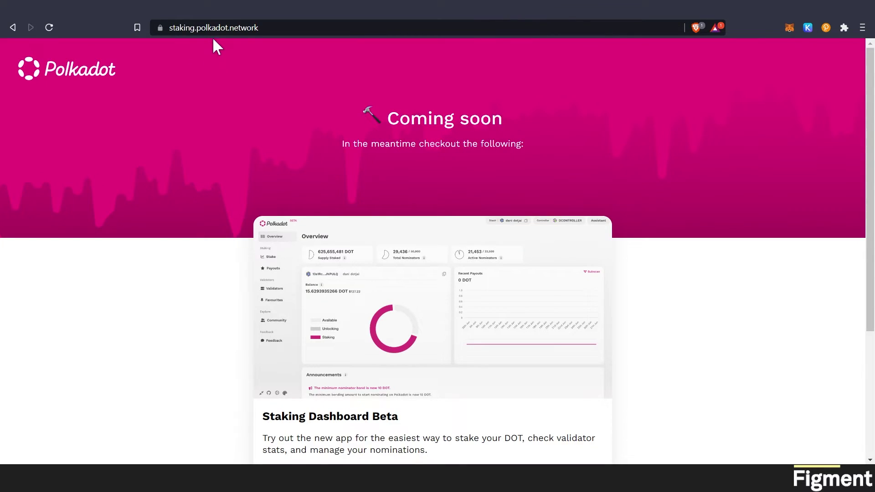
Step: Go to staking.polkadot.network's dashboard and connect the Stash DOTs account
click(212, 28)
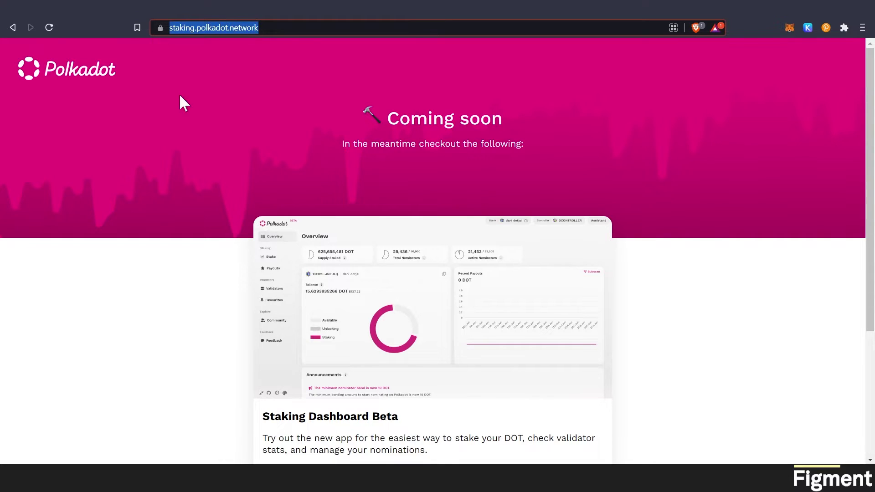
scroll(217, 290, down, 3)
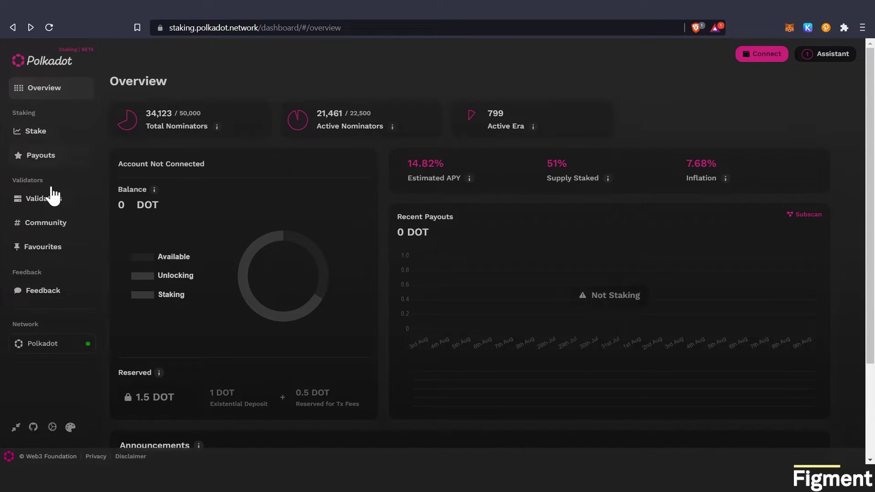
click(748, 55)
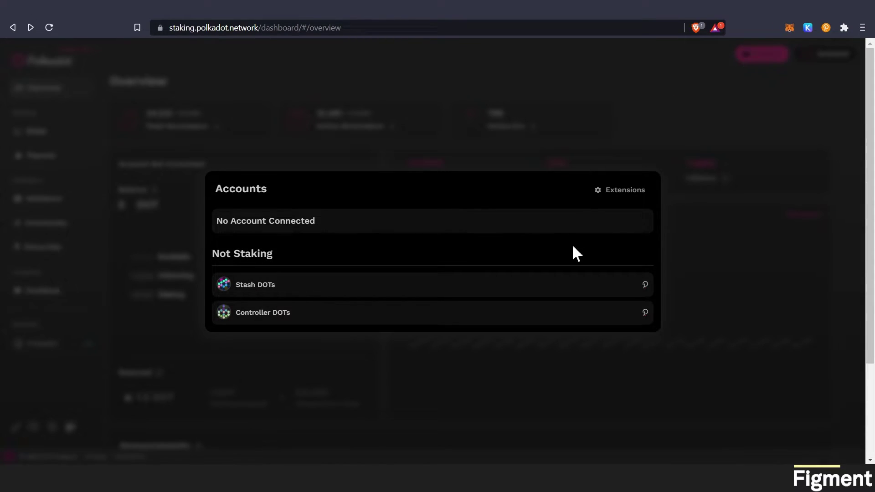
click(505, 291)
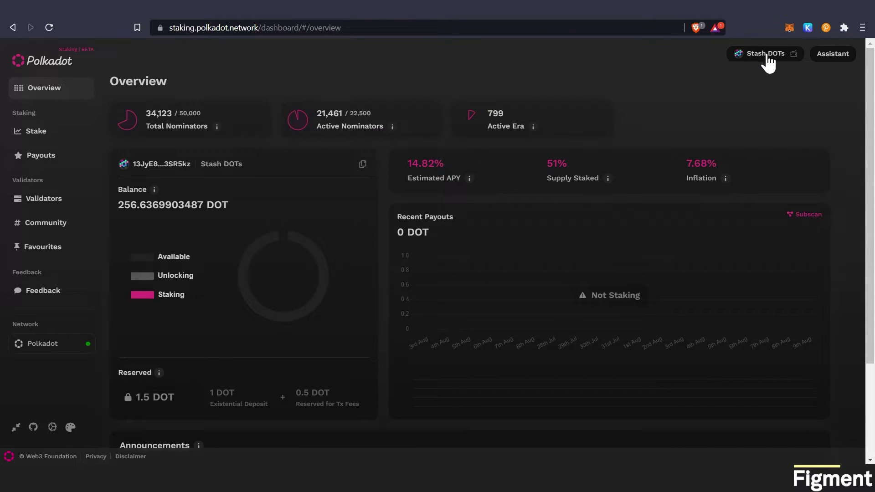
Step: Begin stake setup with Controller DOTs as the controller account
click(30, 137)
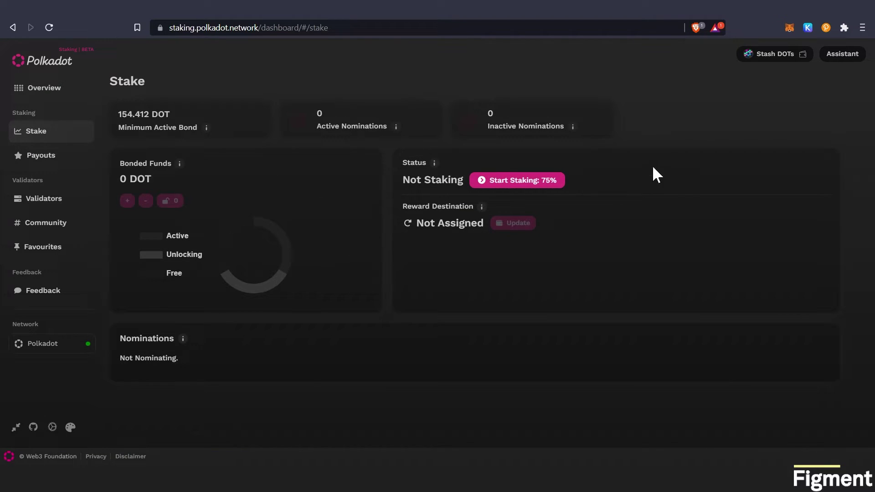
click(503, 184)
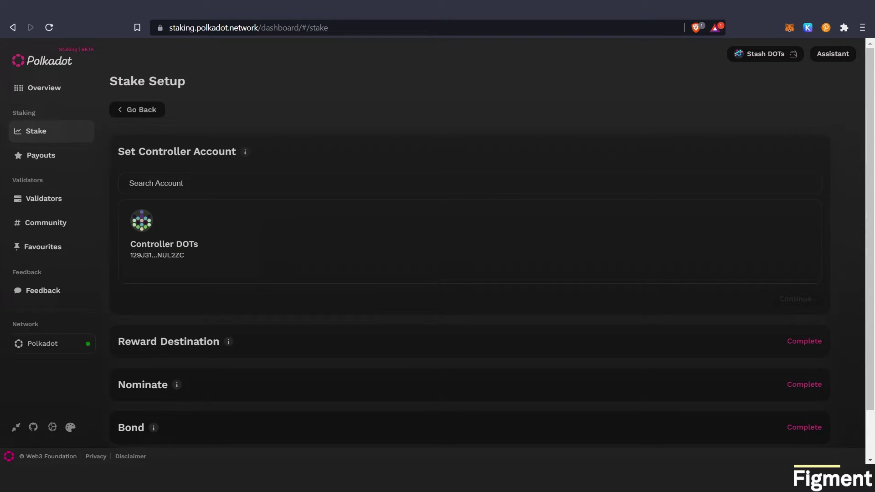
click(164, 245)
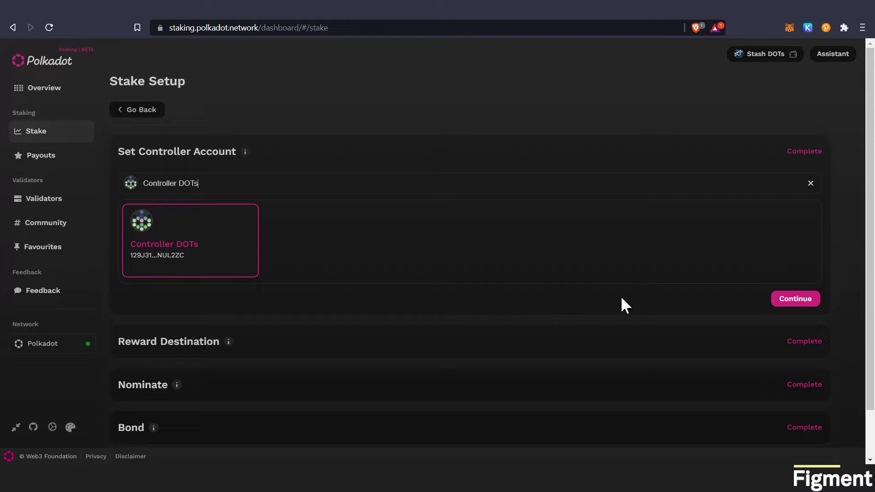
click(785, 302)
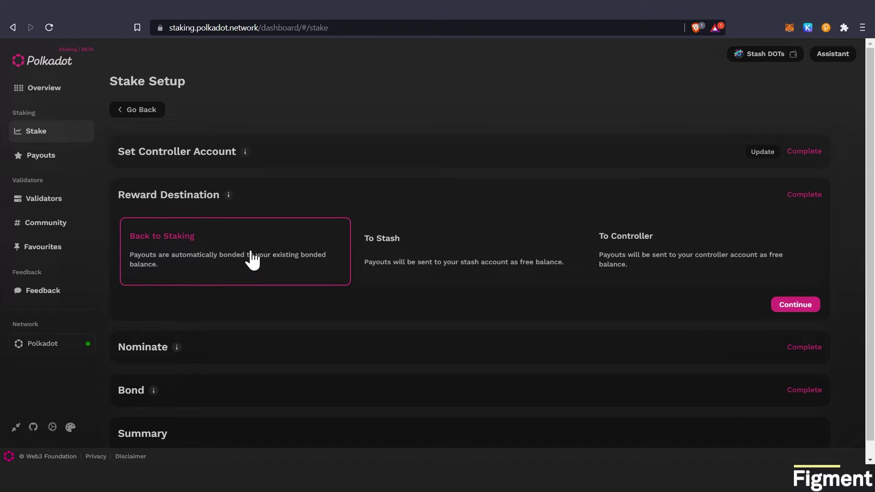
Step: Choose Back to Staking as the reward destination and continue to nominations
click(433, 266)
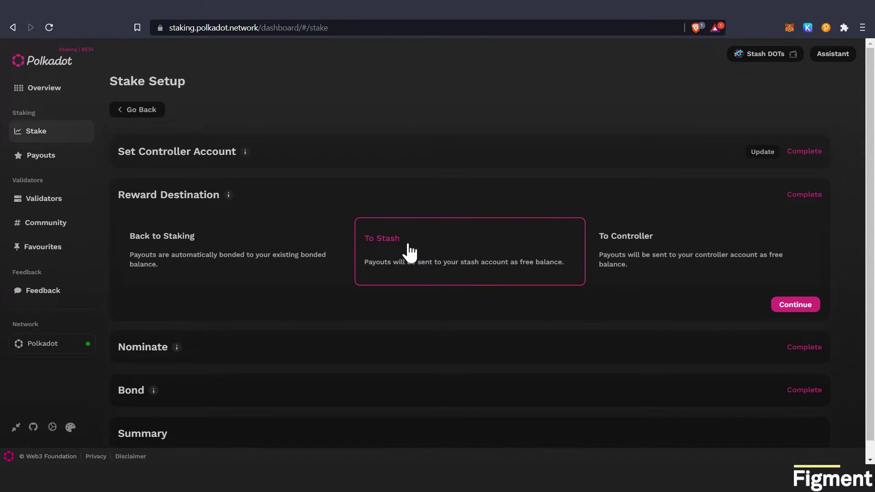
click(644, 257)
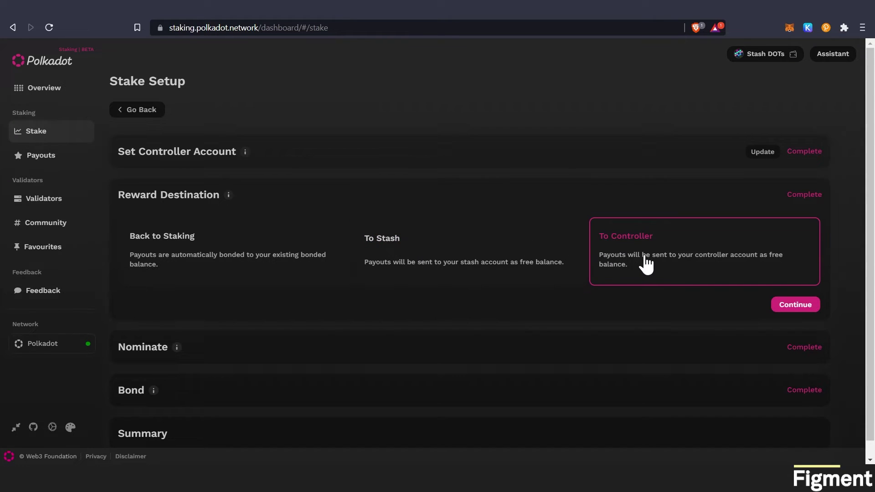
click(162, 262)
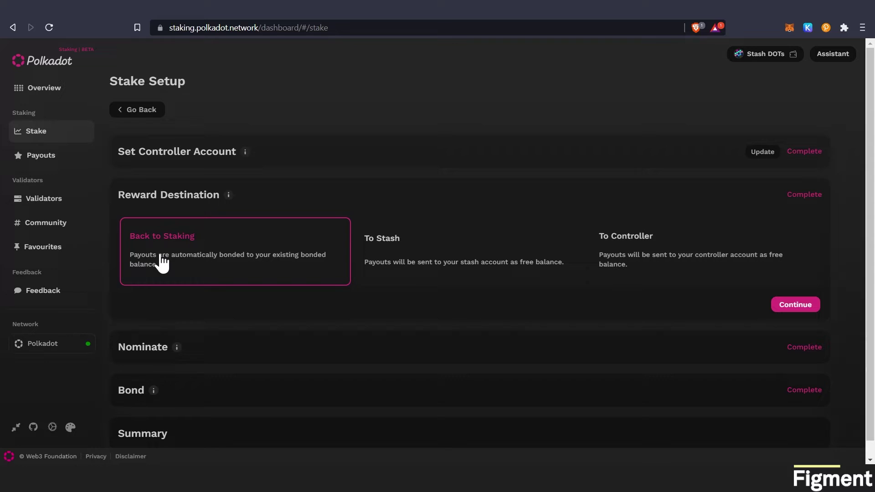
click(798, 304)
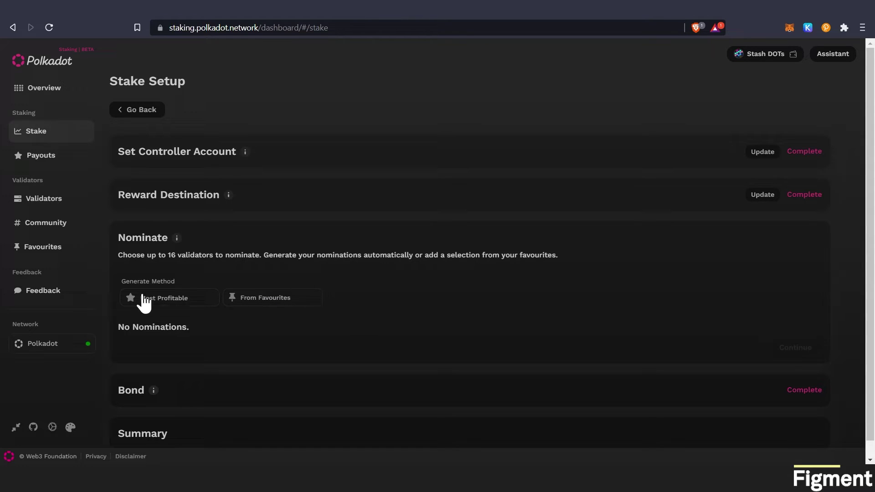
click(51, 207)
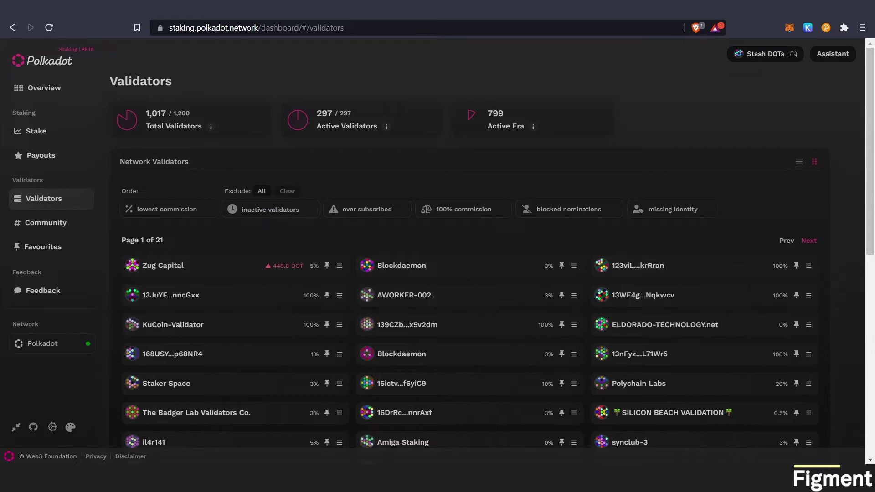
click(269, 216)
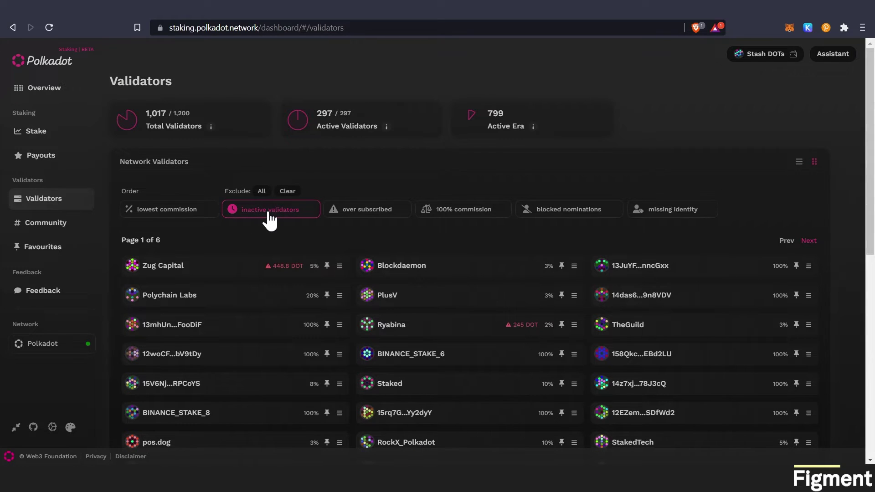
click(367, 220)
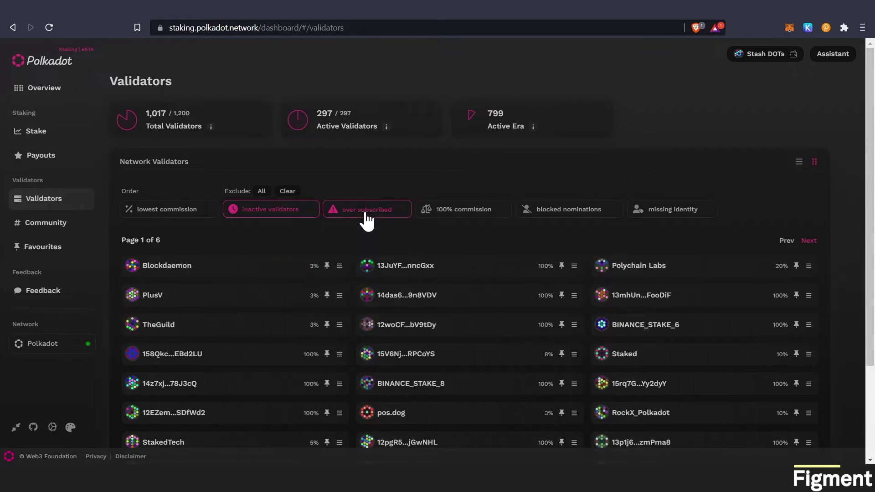
click(436, 215)
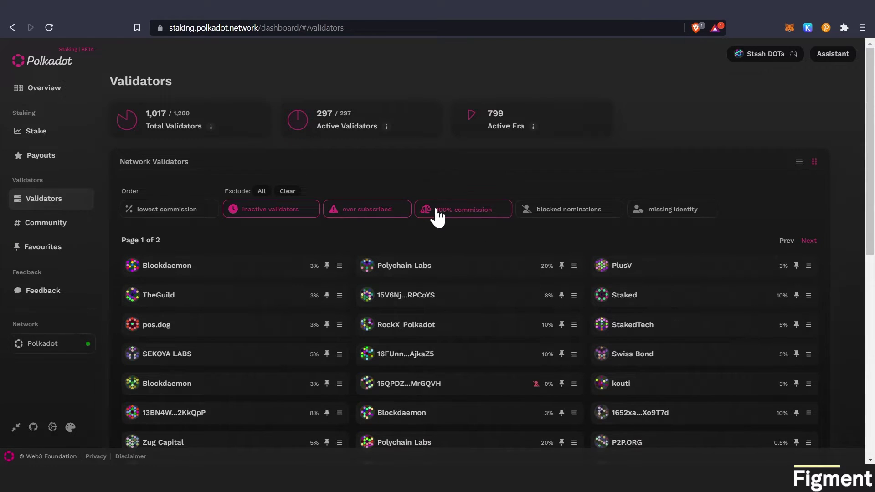
click(555, 219)
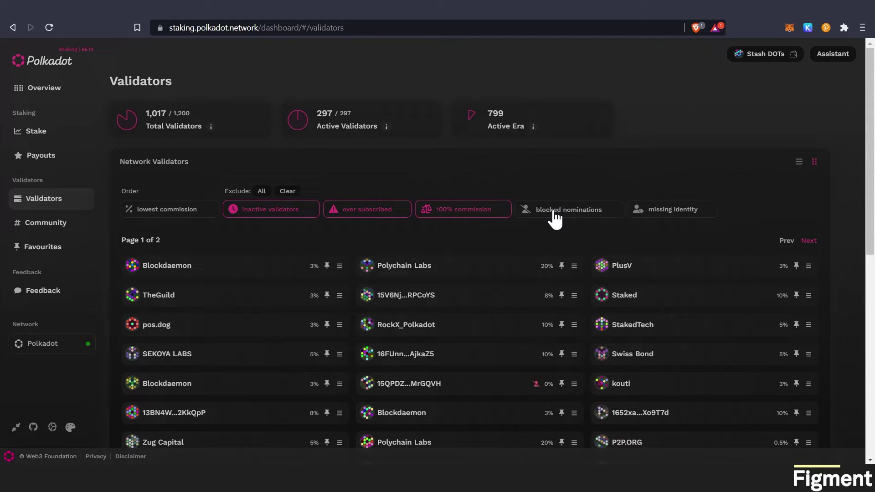
click(669, 215)
scroll(647, 217, down, 5)
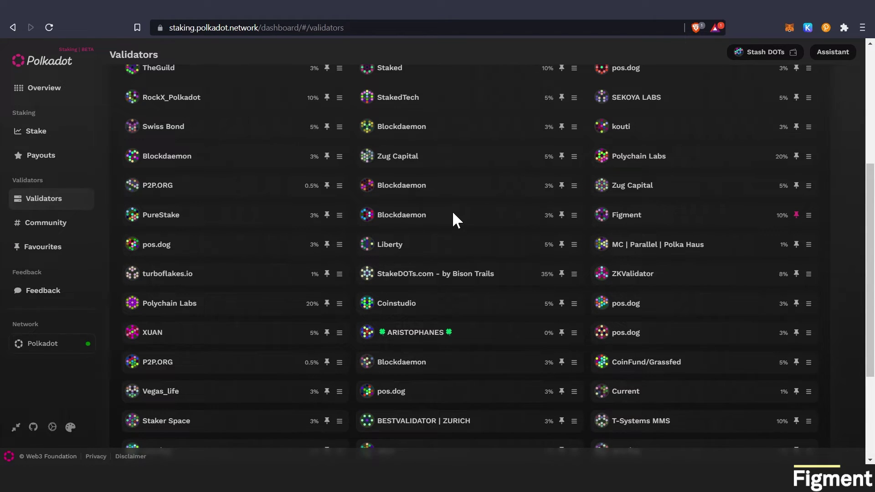
key(ctrl+f)
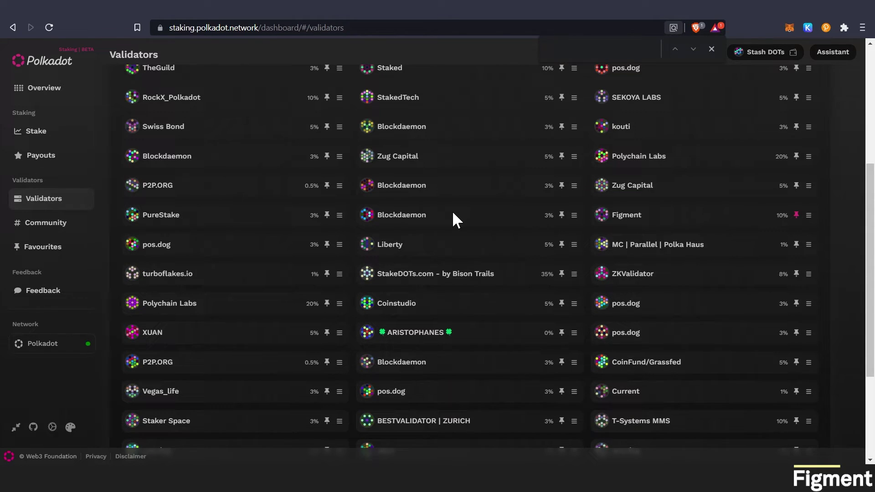
text(figment)
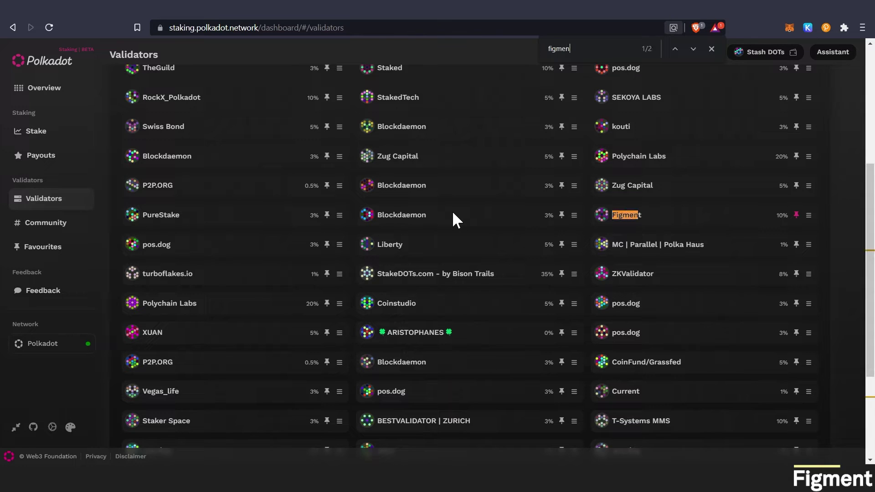
click(693, 49)
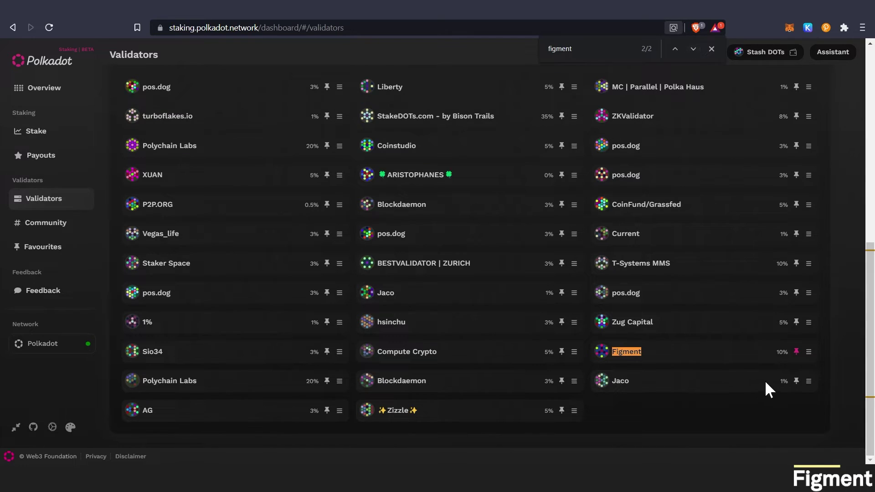
scroll(754, 356, up, 4)
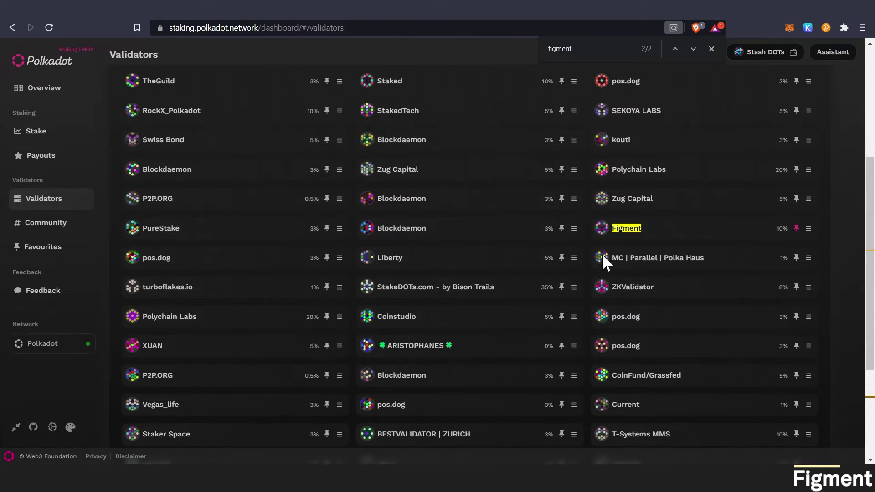
click(711, 48)
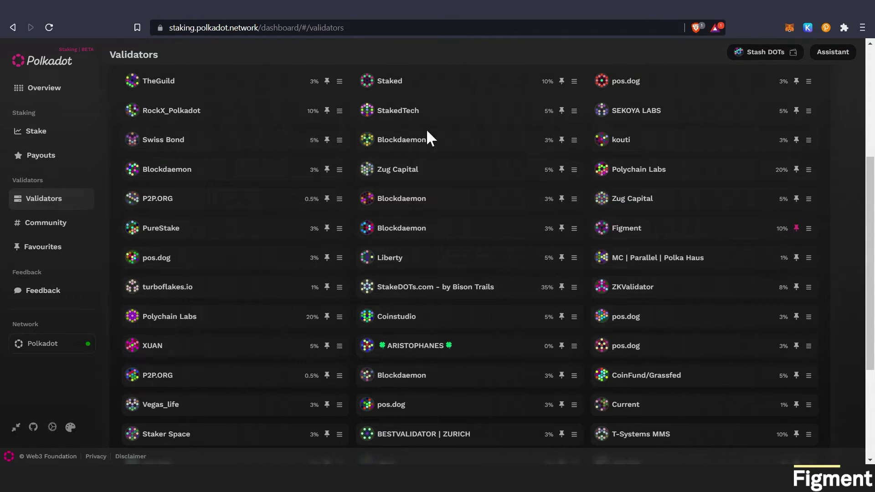
Step: Nominate the two favourited Figment validators from the favourites list
click(42, 133)
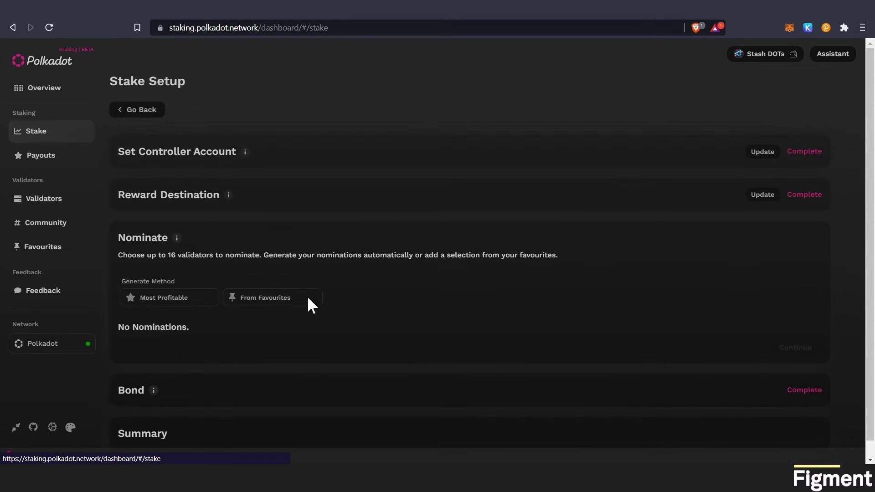
click(282, 298)
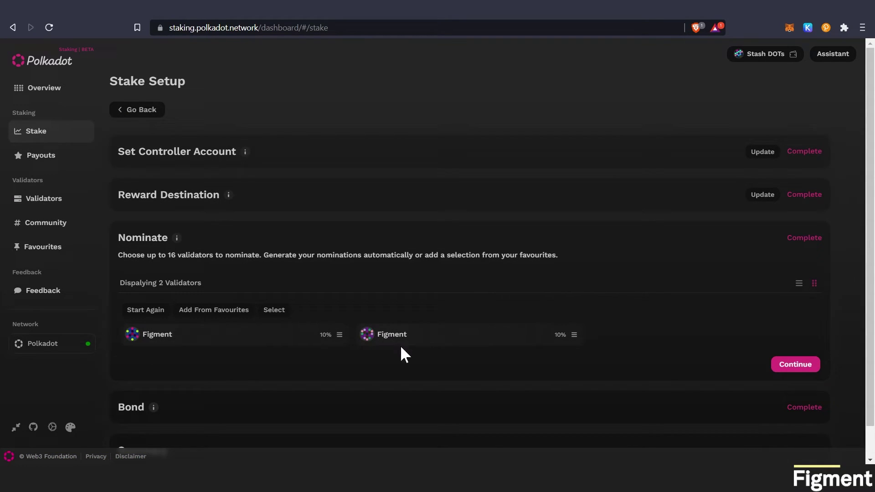
click(275, 313)
click(130, 334)
click(365, 335)
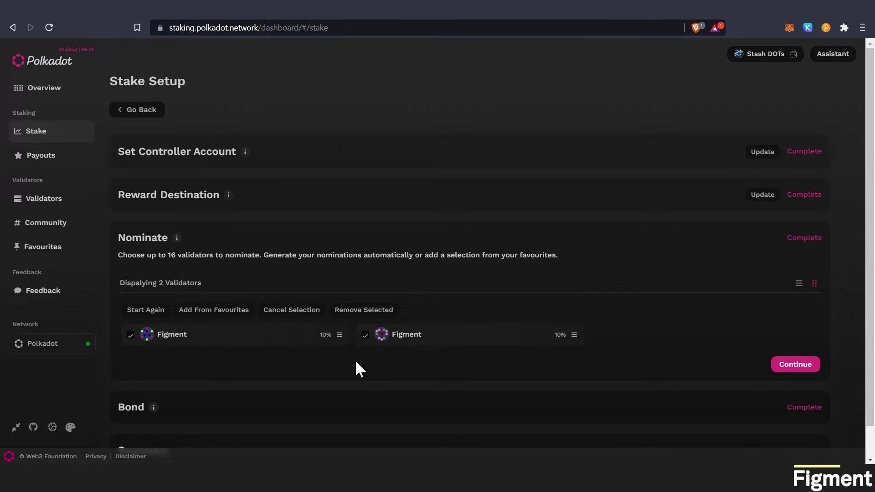
click(795, 364)
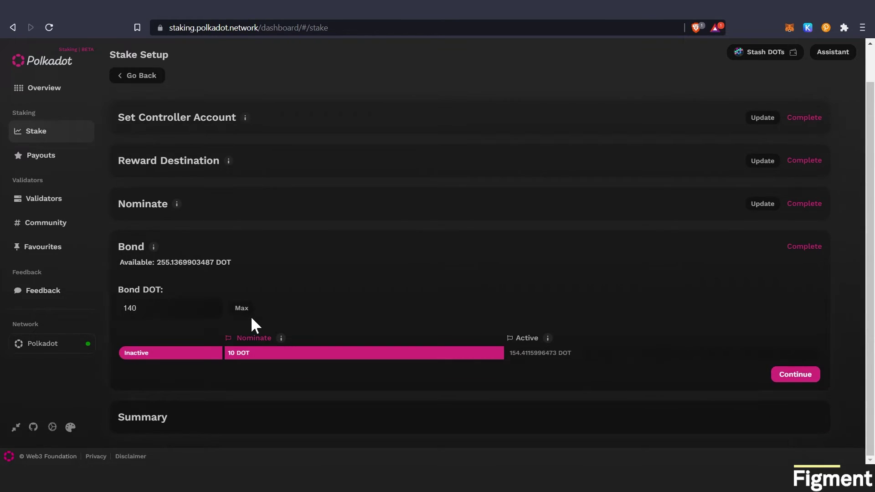
Step: Set the bond to 250 DOT of the 255.1369903487 DOT available, reviewing the 10 DOT minimum
click(241, 310)
double_click(159, 353)
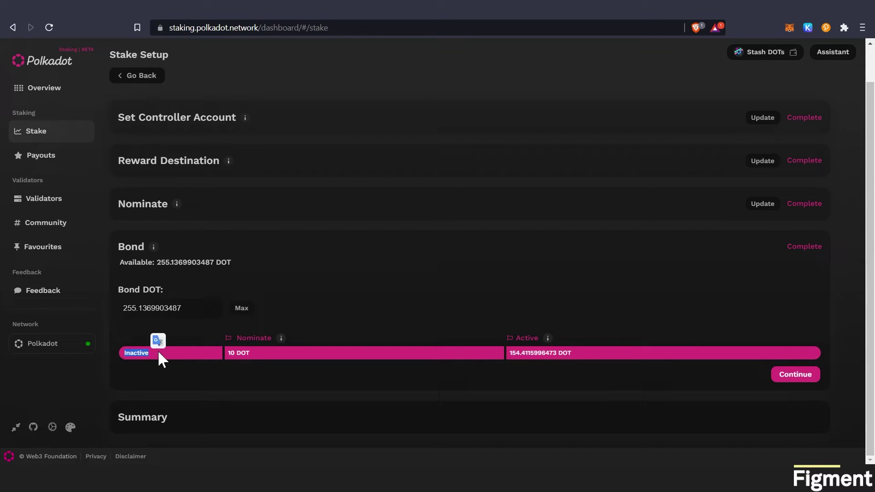
triple_click(238, 353)
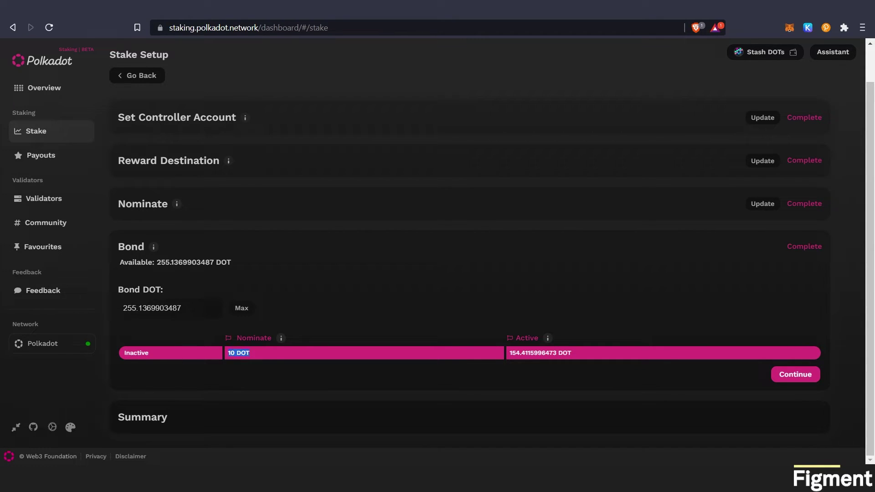
click(279, 357)
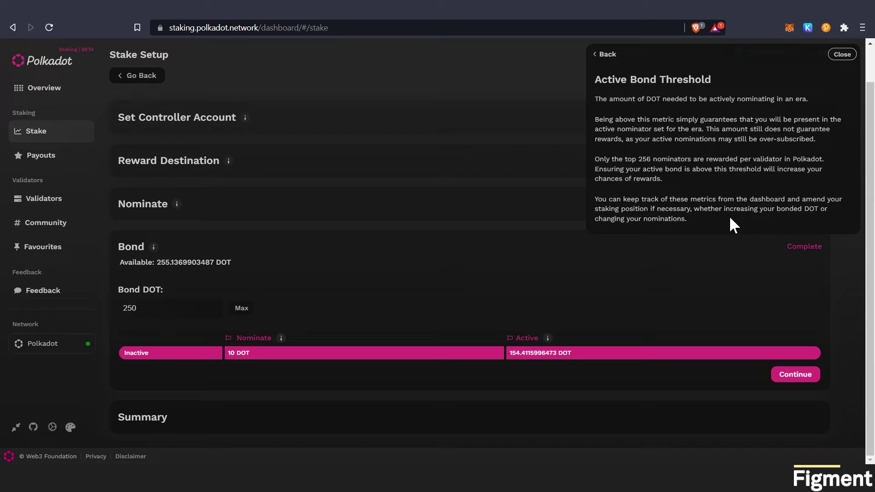
click(613, 255)
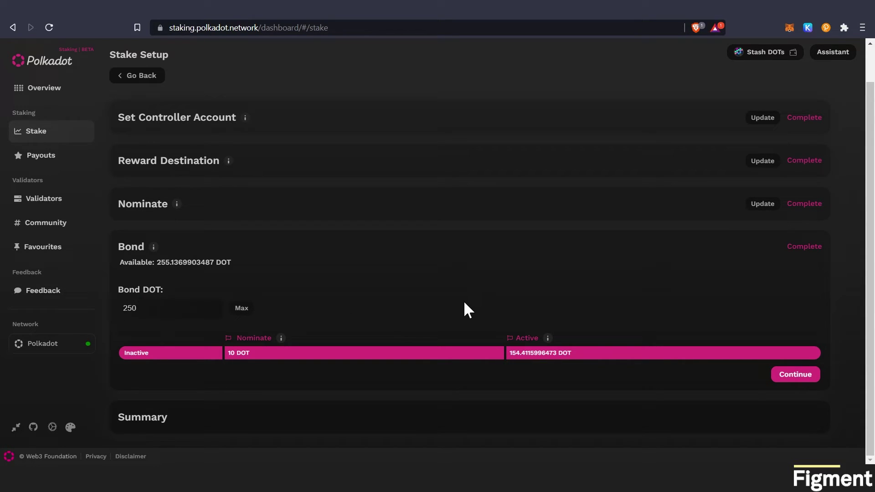
Step: Review the staking summary, then sign and submit the 250 DOT bond-and-nominate transaction
click(795, 375)
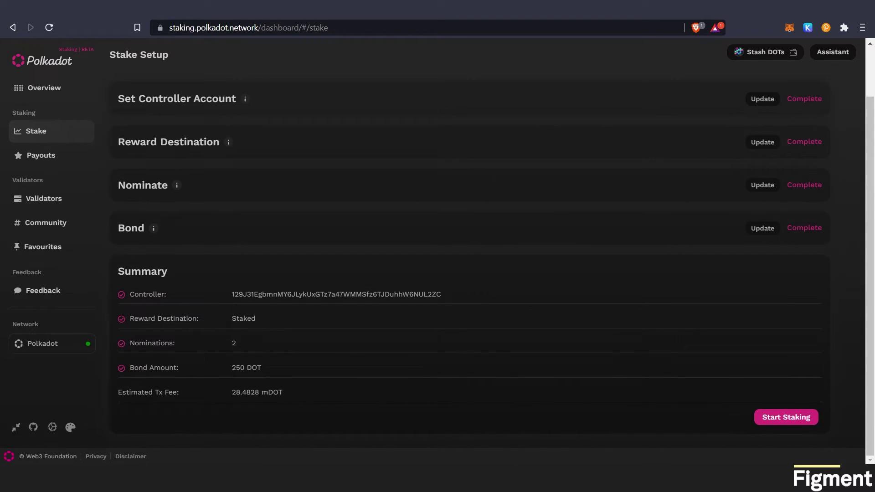
click(772, 419)
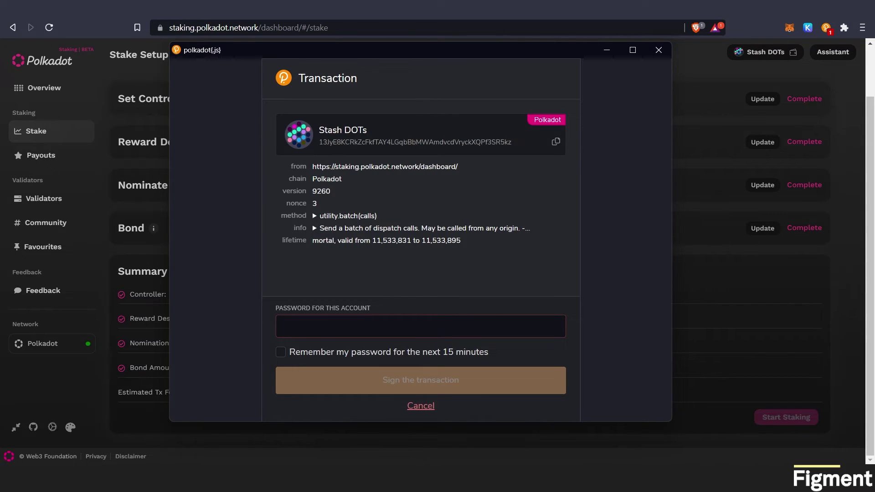
click(419, 379)
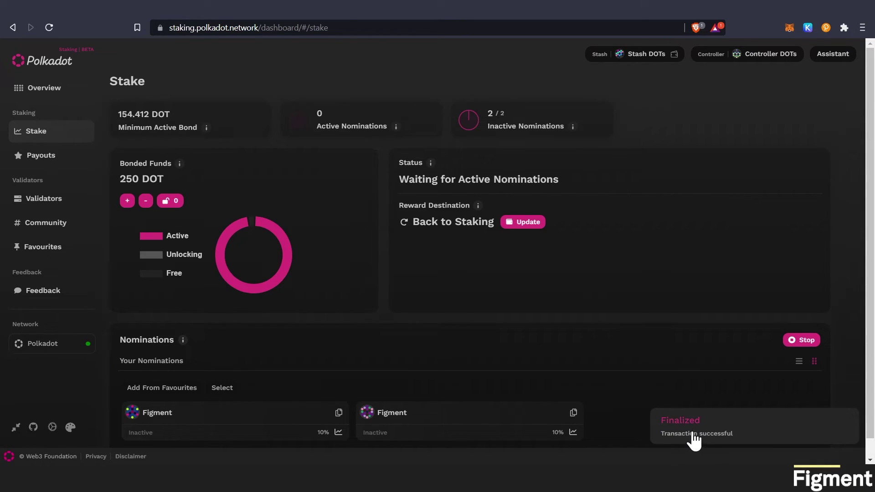
click(694, 439)
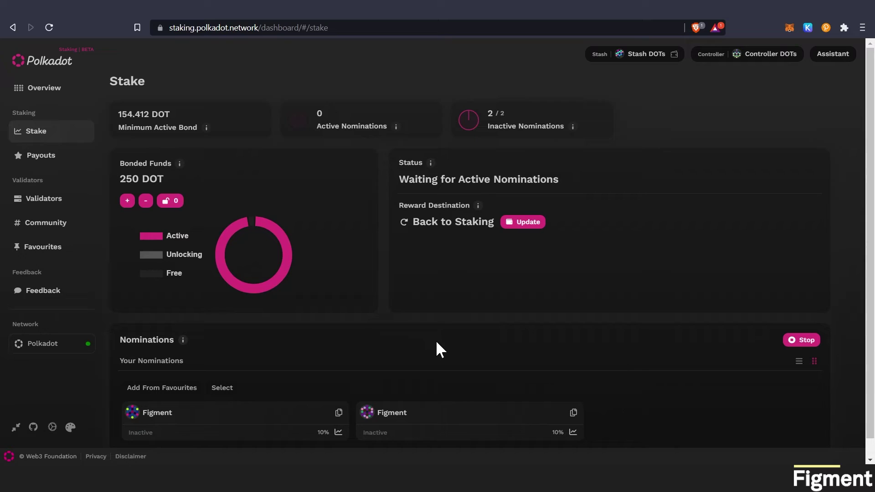